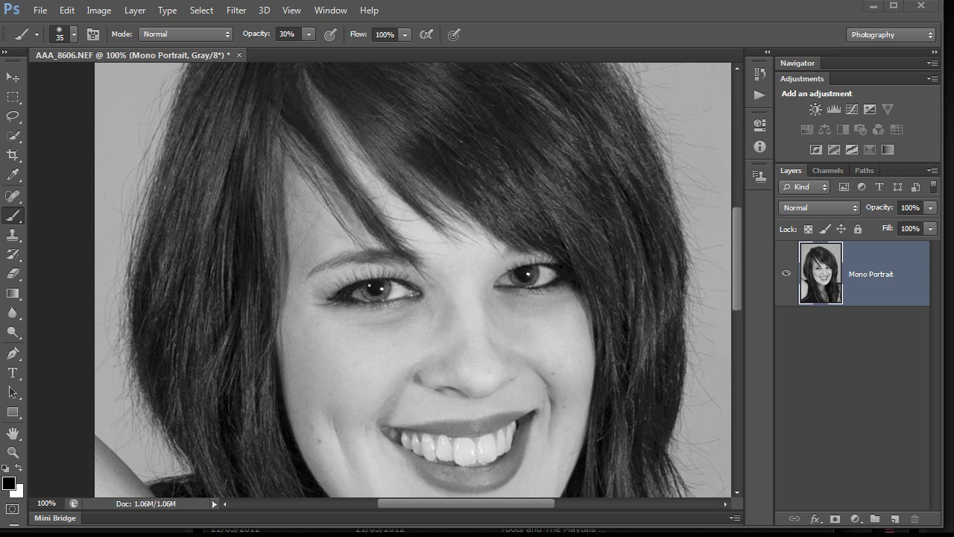
Duplicate the Mono Portrait layer and rename the copy Blur
{"action": "left_click", "coordinate": [878, 267]}
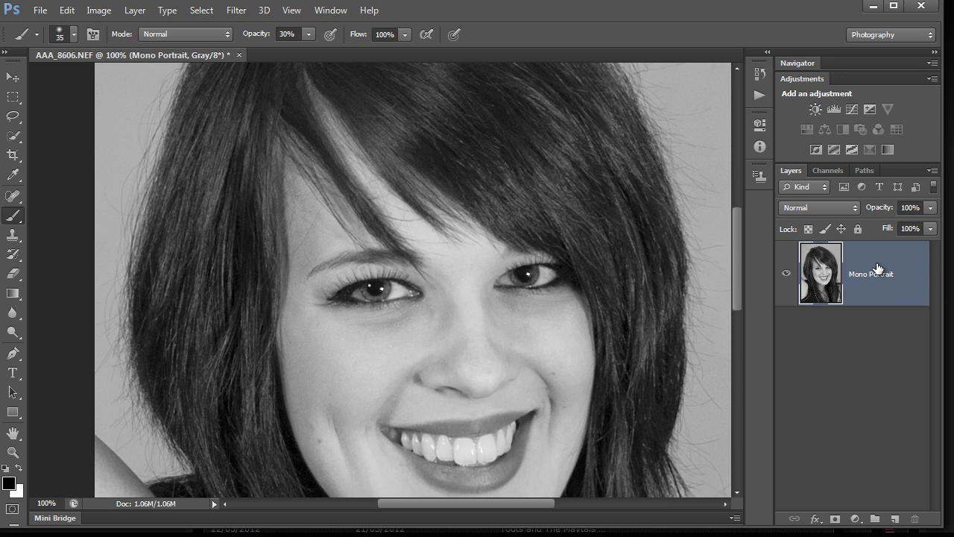
{"action": "left_click_drag", "start_coordinate": [878, 268], "coordinate": [894, 519]}
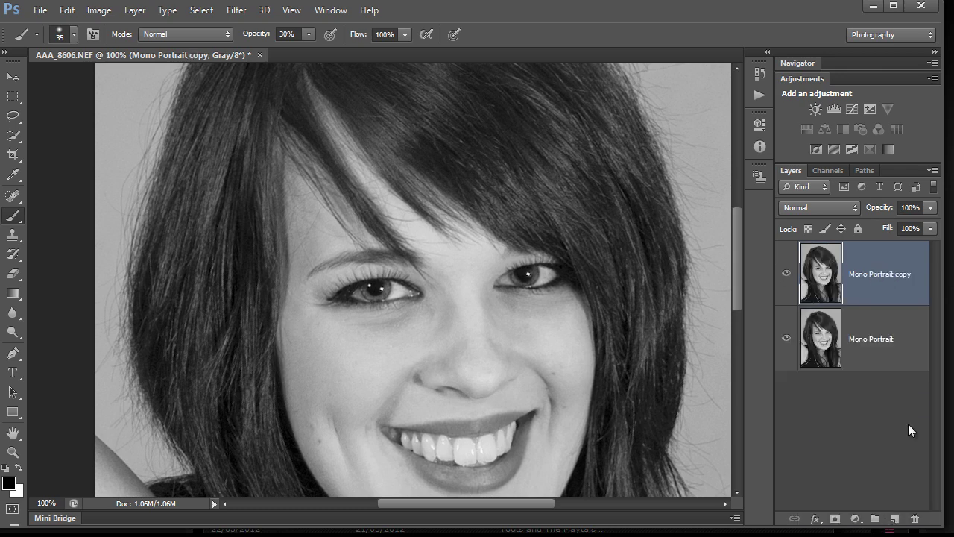
{"action": "double_click", "coordinate": [876, 276]}
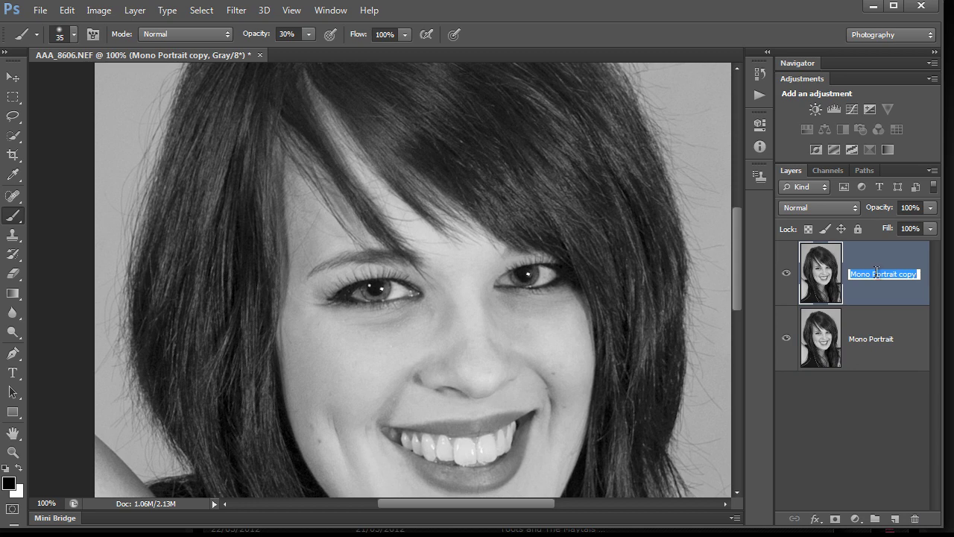
{"action": "type", "text": "Blur"}
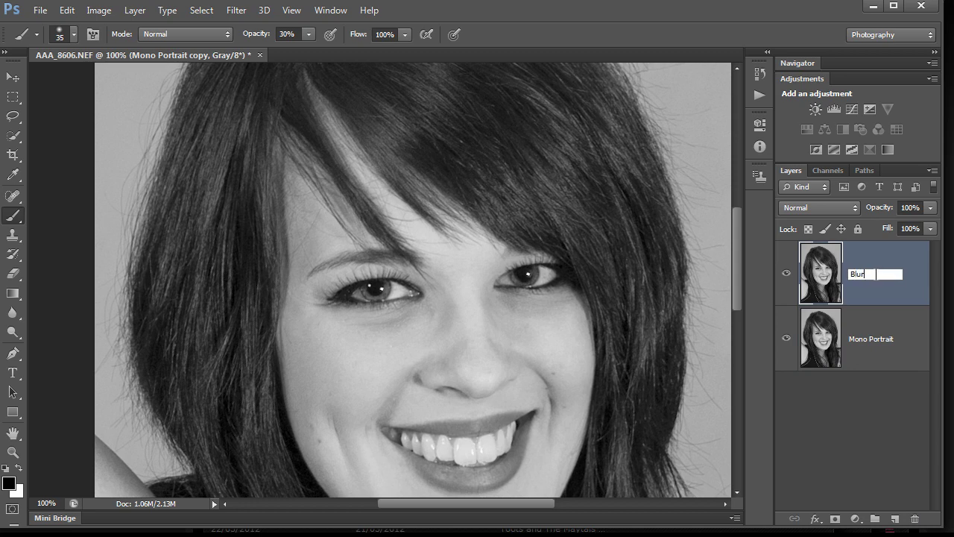
{"action": "key", "text": "Return"}
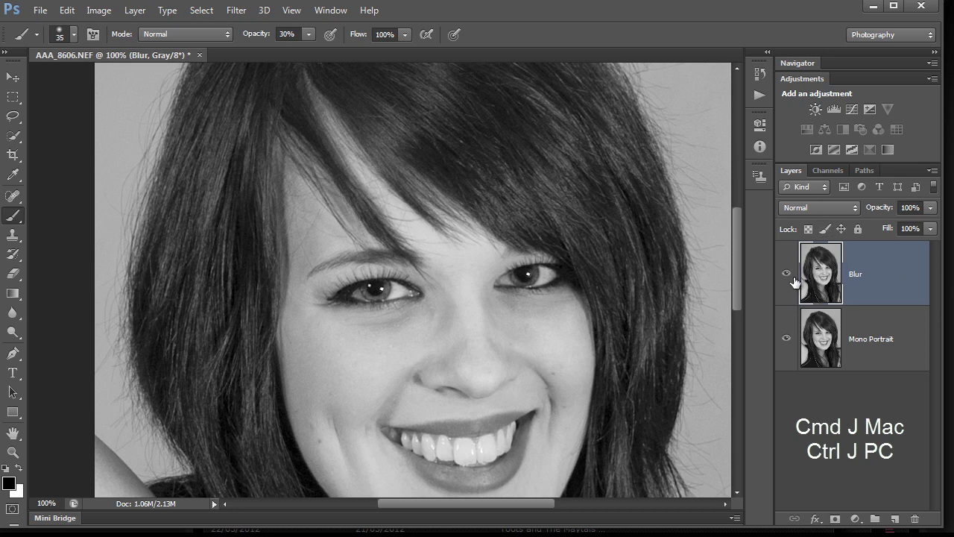
Preview Gaussian Blur radius values on the Blur layer, then cancel without applying
{"action": "left_click", "coordinate": [236, 11]}
{"action": "mouse_move", "coordinate": [253, 161]}
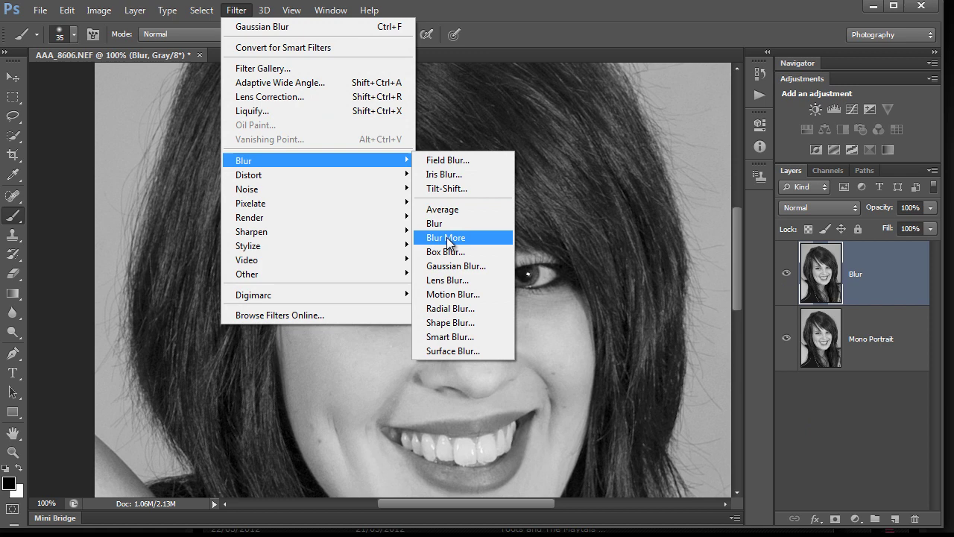
{"action": "left_click", "coordinate": [442, 267]}
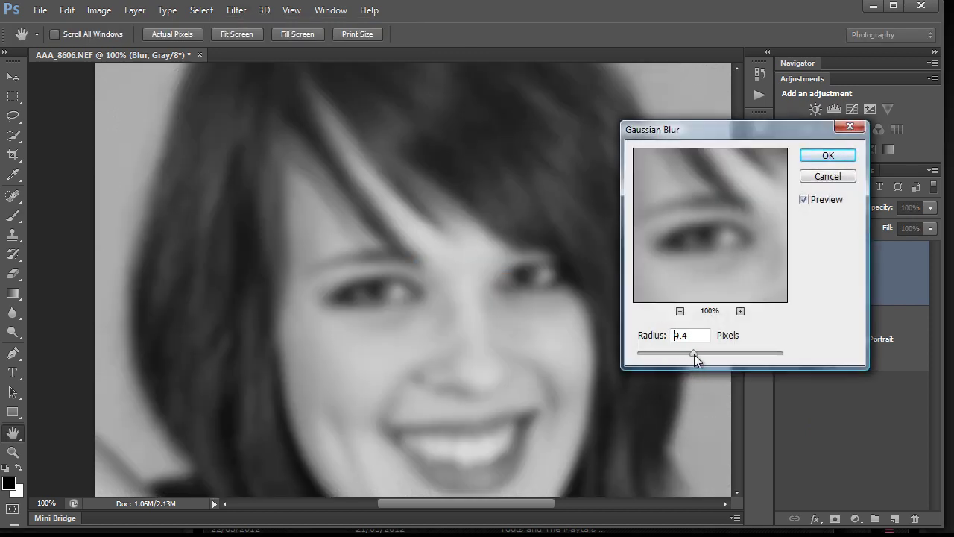
{"action": "left_click_drag", "start_coordinate": [694, 354], "coordinate": [685, 354]}
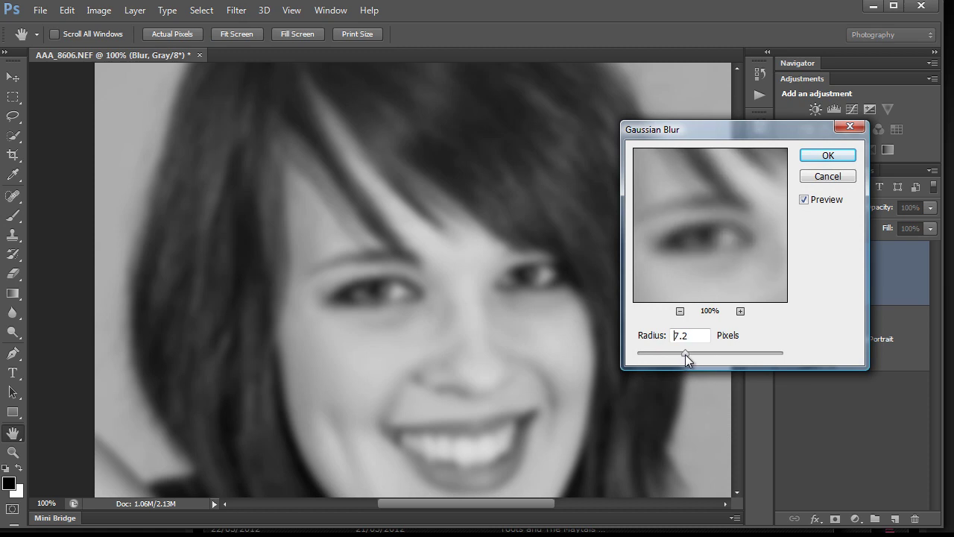
{"action": "left_click", "coordinate": [826, 178]}
{"action": "key", "text": "b"}
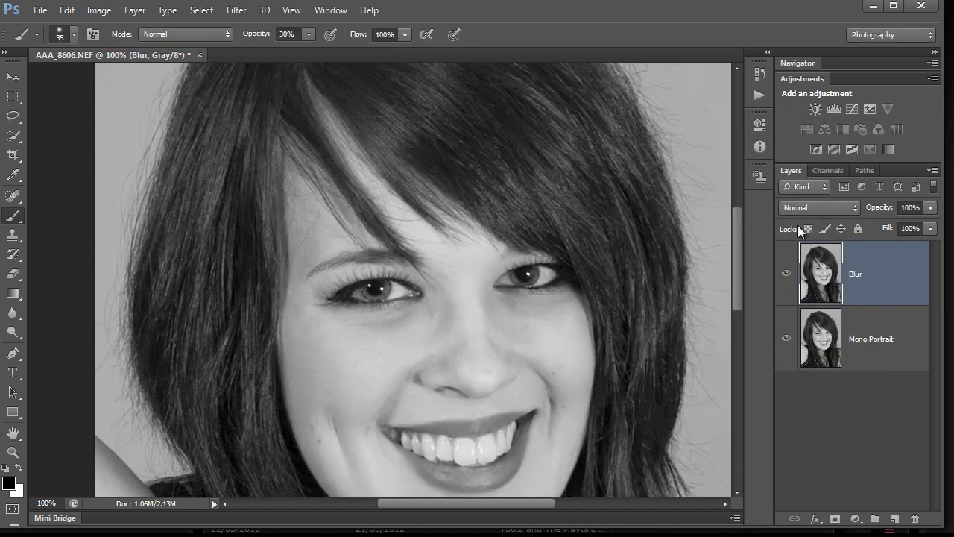
Set the Blur layer to Overlay blending and apply a 7.8-pixel Gaussian Blur
{"action": "left_click", "coordinate": [855, 209]}
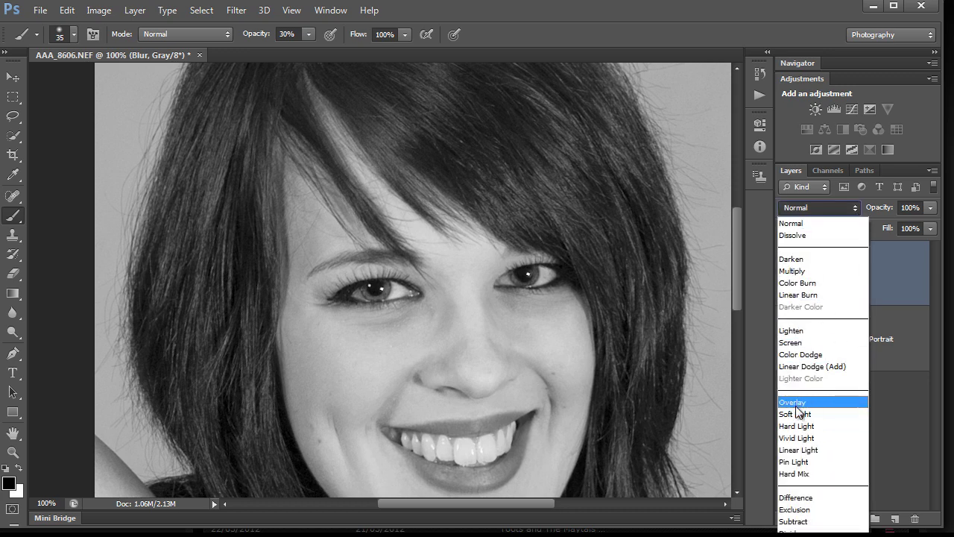
{"action": "left_click", "coordinate": [794, 402]}
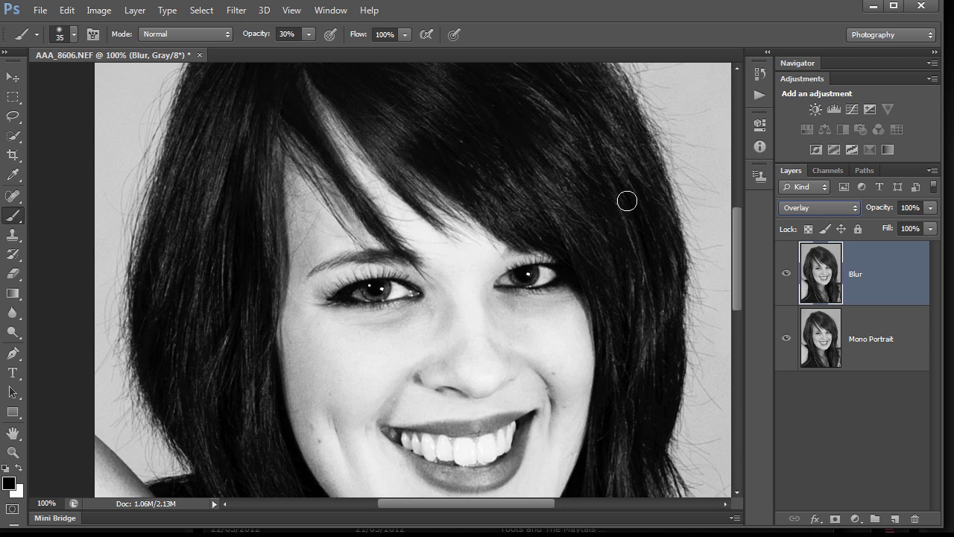
{"action": "left_click", "coordinate": [237, 10]}
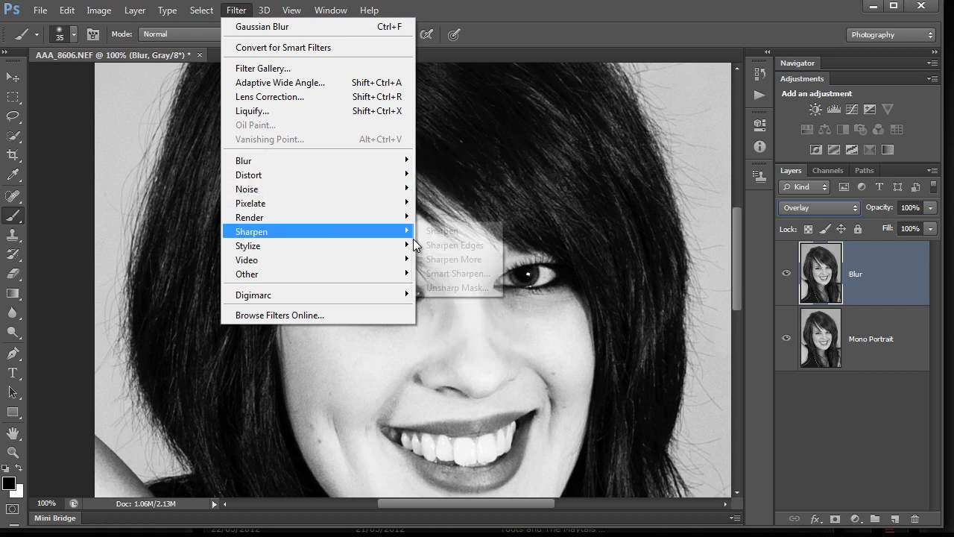
{"action": "mouse_move", "coordinate": [388, 161]}
{"action": "left_click", "coordinate": [466, 268]}
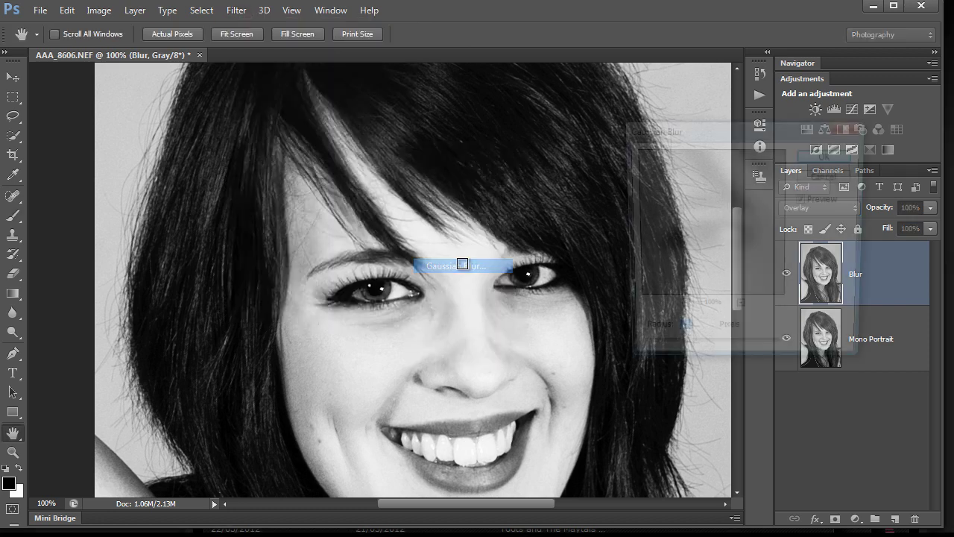
{"action": "left_click_drag", "start_coordinate": [692, 354], "coordinate": [689, 356]}
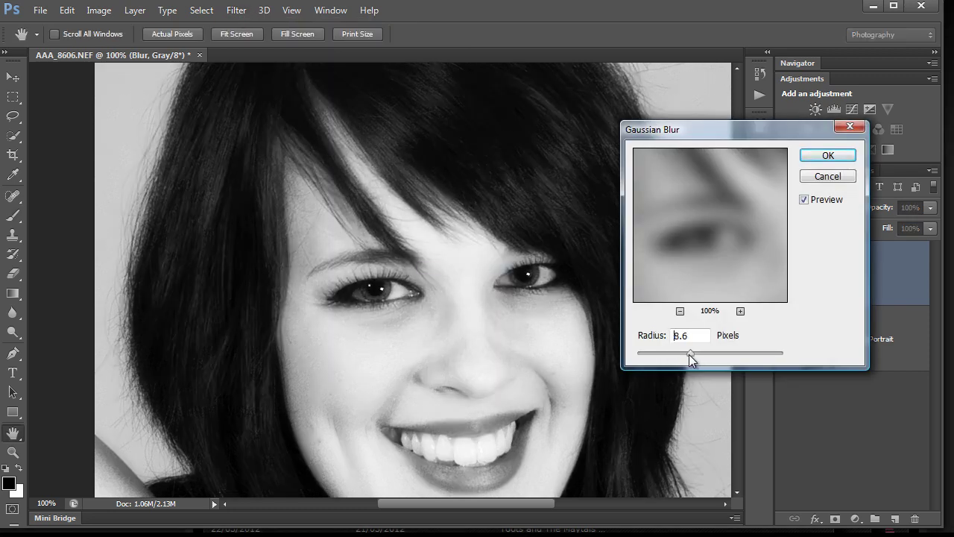
{"action": "left_click", "coordinate": [827, 155]}
{"action": "key", "text": "b"}
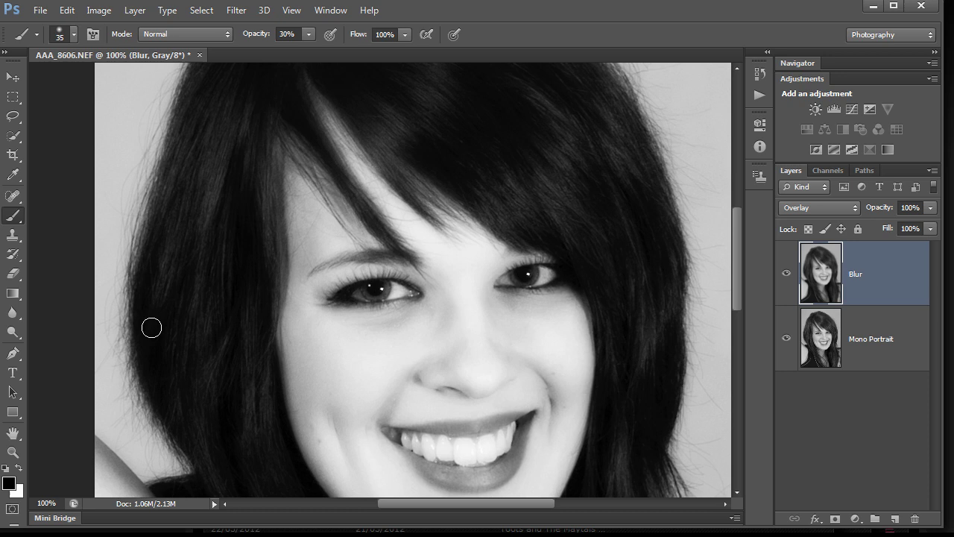
Compare the blur with Mono Portrait hidden, then set the Blur layer's opacity to 56%
{"action": "left_click", "coordinate": [786, 340]}
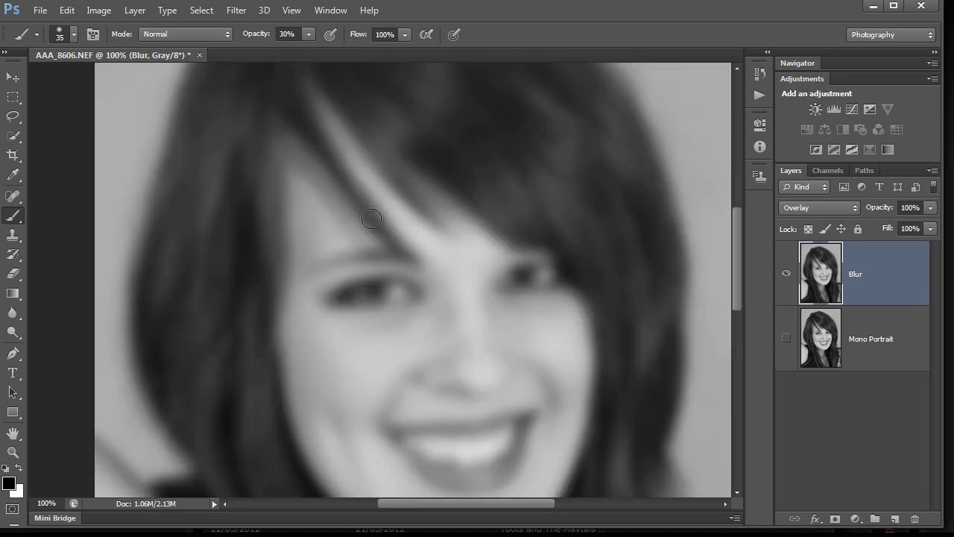
{"action": "left_click", "coordinate": [786, 340]}
{"action": "left_click", "coordinate": [930, 208]}
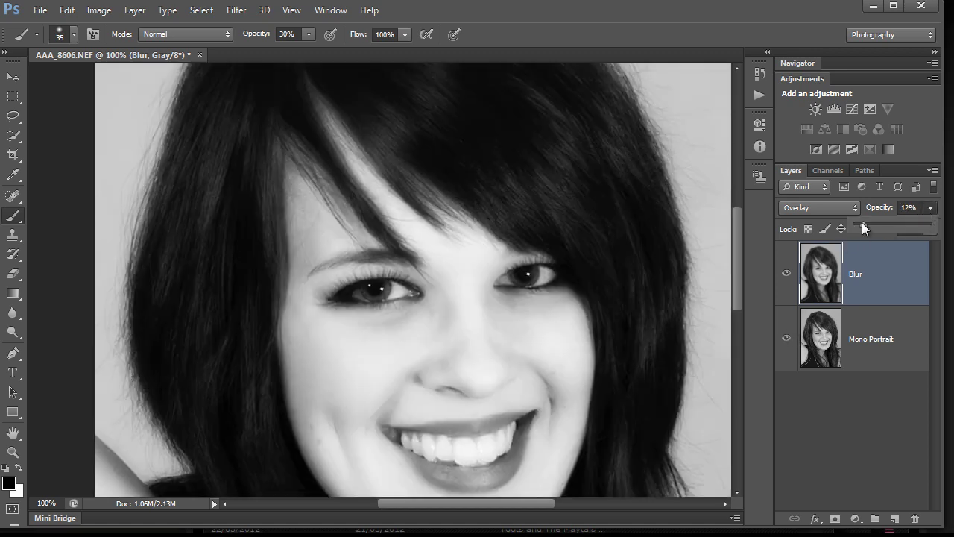
{"action": "mouse_move", "coordinate": [862, 227]}
{"action": "left_mouse_down"}
{"action": "mouse_move", "coordinate": [851, 227]}
{"action": "mouse_move", "coordinate": [880, 228]}
{"action": "left_mouse_up"}
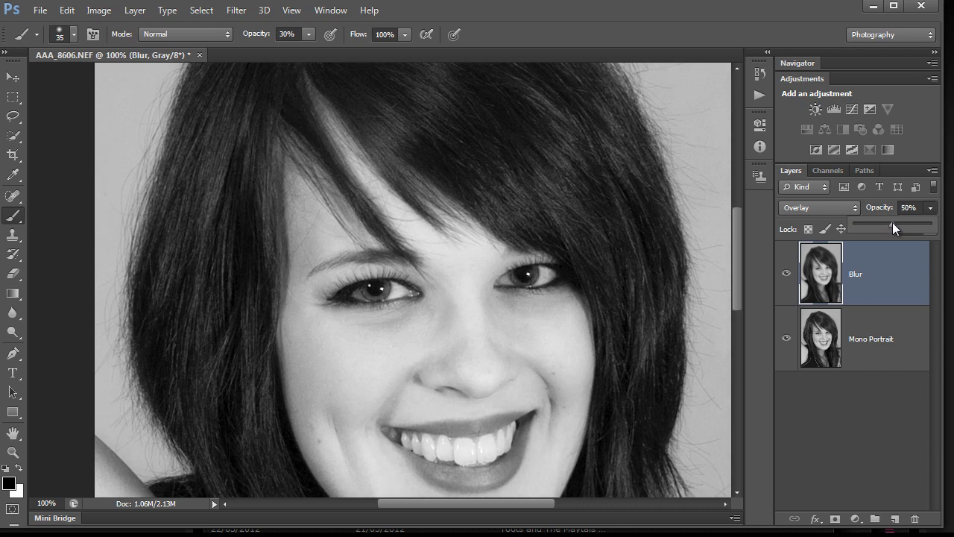
{"action": "left_click_drag", "start_coordinate": [895, 228], "coordinate": [898, 229]}
{"action": "left_click", "coordinate": [237, 10]}
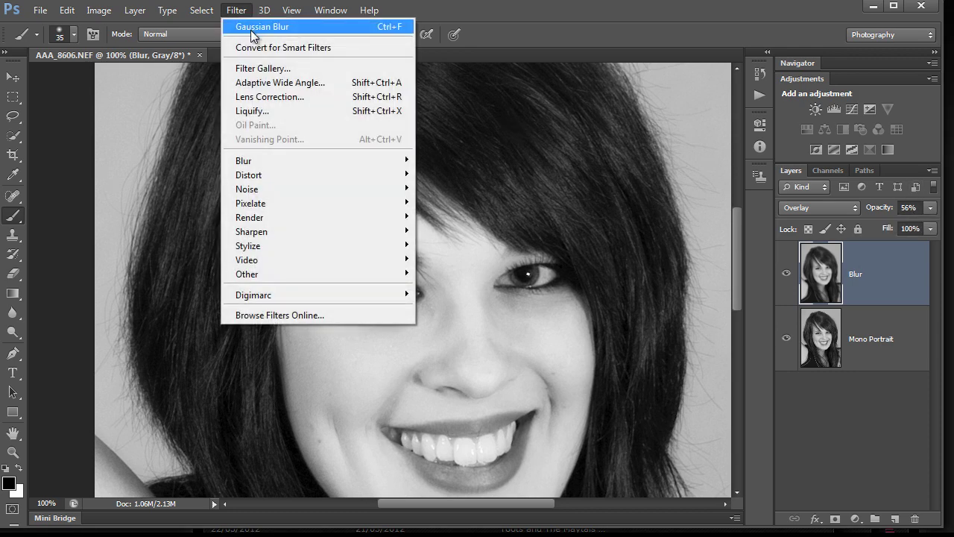
Delete the Blur layer and duplicate Mono Portrait again as a fresh copy
{"action": "left_click", "coordinate": [854, 421]}
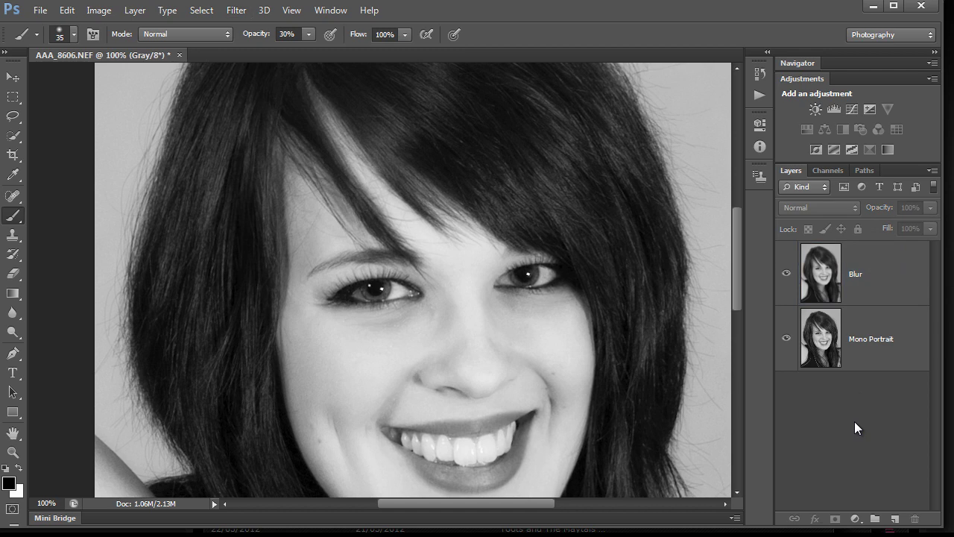
{"action": "left_click", "coordinate": [865, 273]}
{"action": "left_click", "coordinate": [915, 518]}
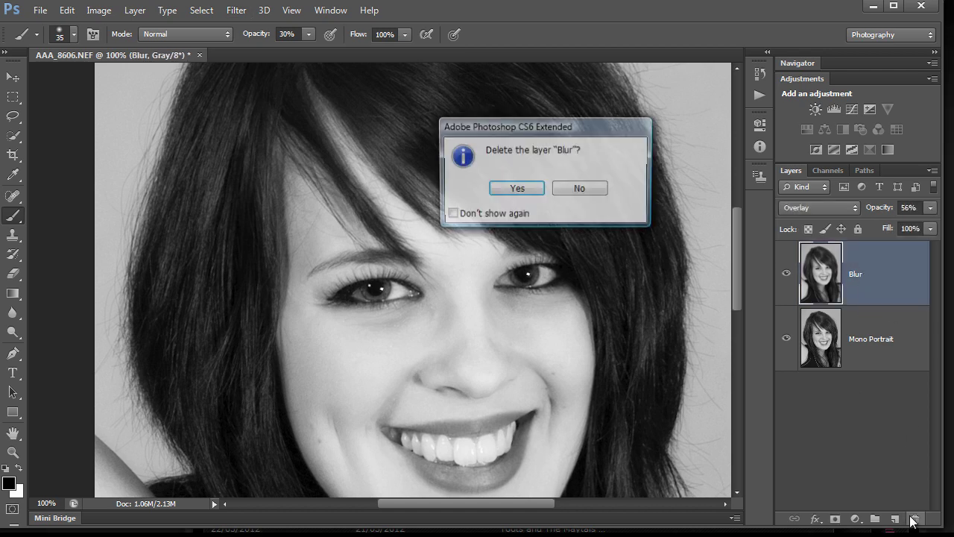
{"action": "left_click", "coordinate": [513, 189]}
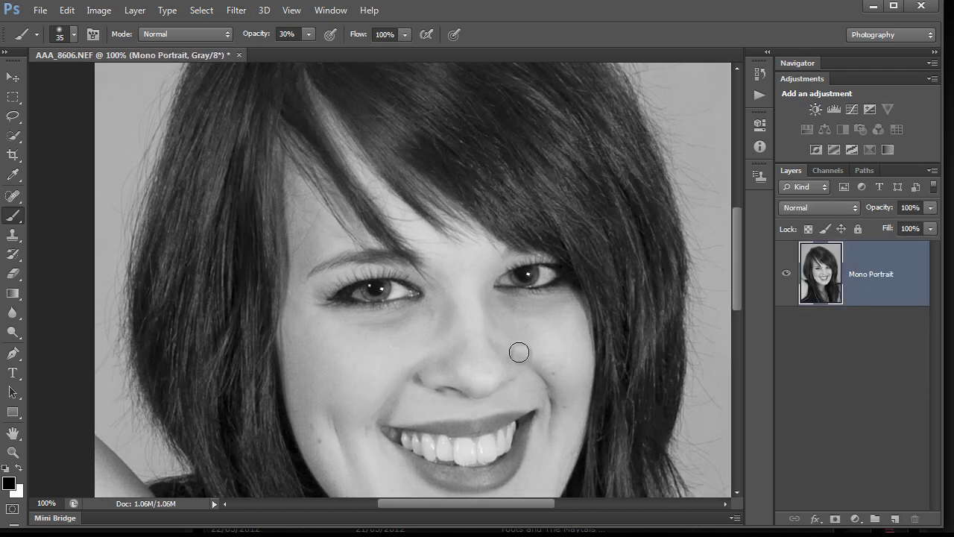
{"action": "left_click_drag", "start_coordinate": [879, 291], "coordinate": [895, 522]}
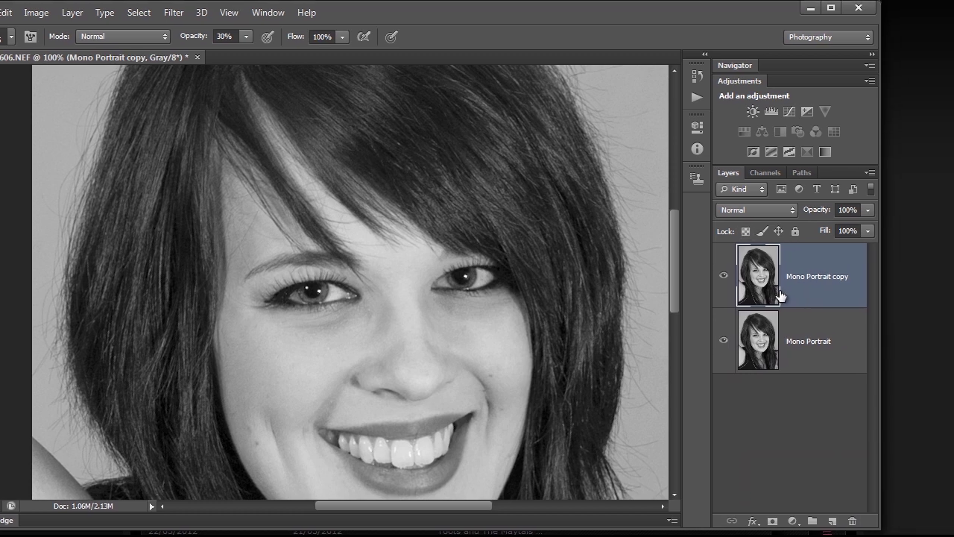
Convert the Mono Portrait copy to a Smart Object and set it to Overlay blending
{"action": "right_click", "coordinate": [844, 288]}
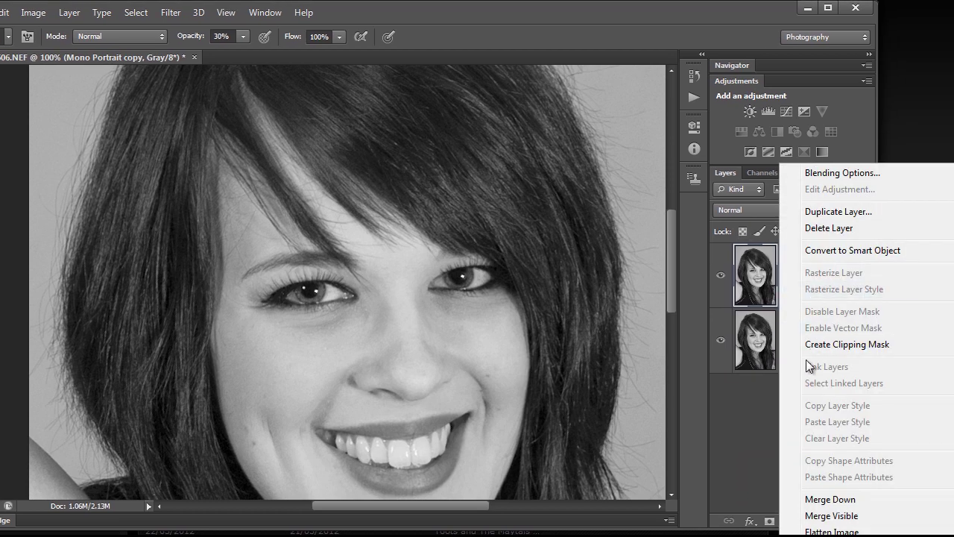
{"action": "left_click", "coordinate": [835, 253]}
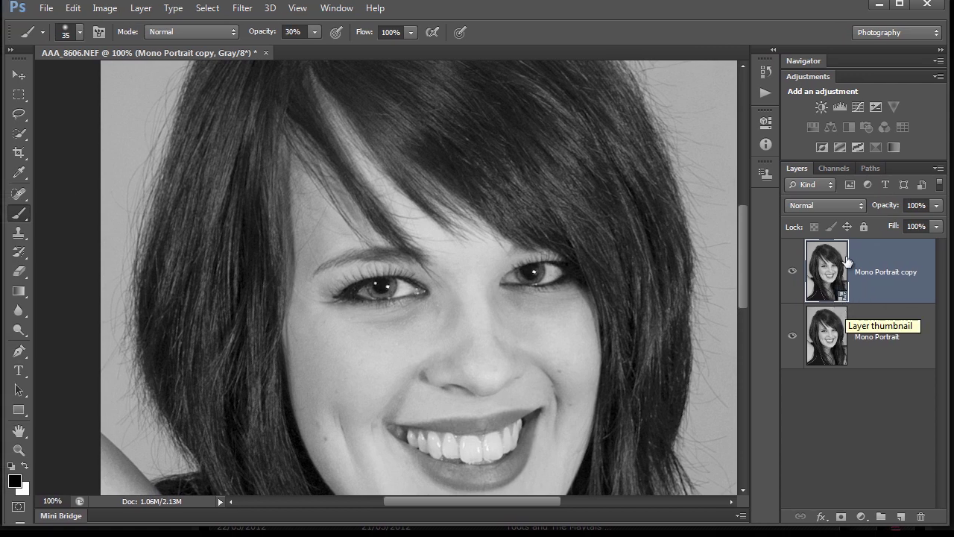
{"action": "left_click", "coordinate": [857, 207]}
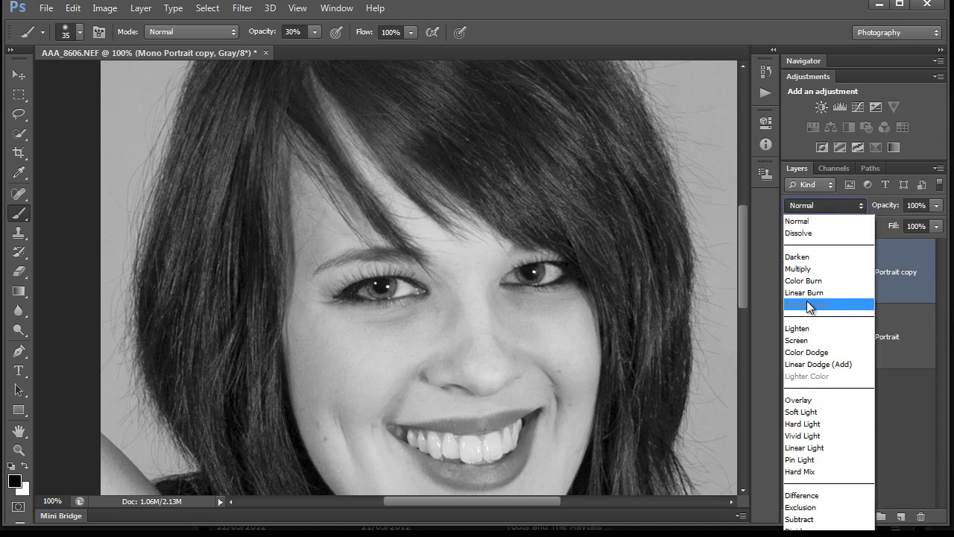
{"action": "left_click", "coordinate": [799, 400]}
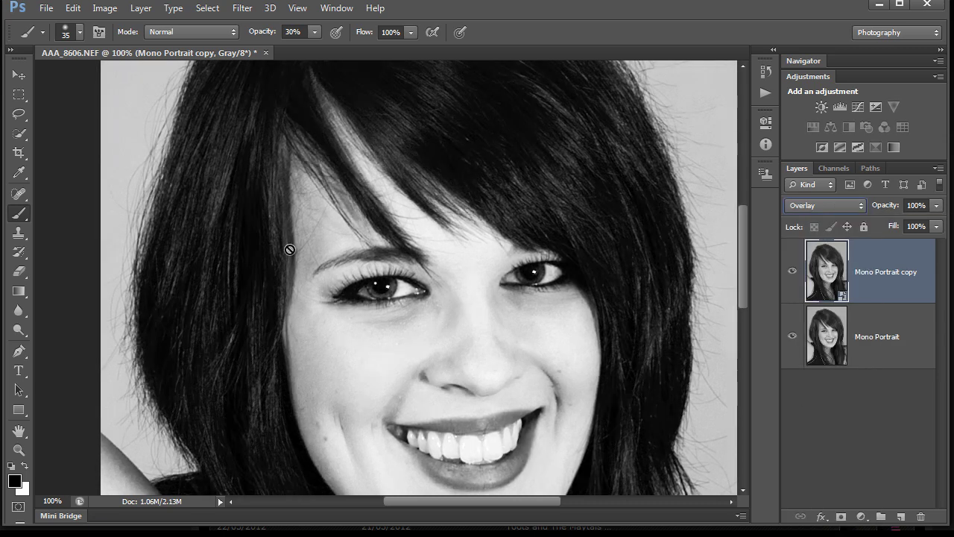
Apply a 9.2-pixel Gaussian Blur to the Mono Portrait copy as a smart filter
{"action": "left_click", "coordinate": [242, 8]}
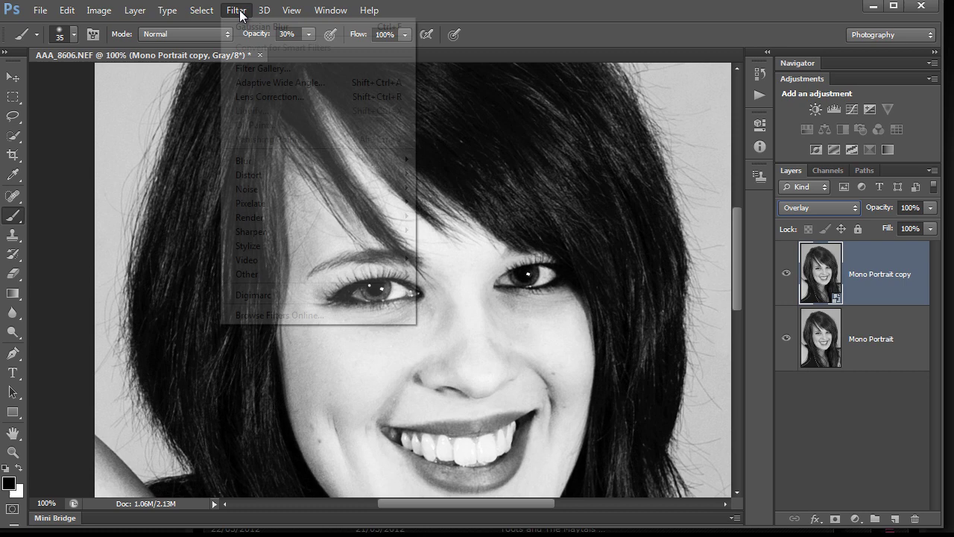
{"action": "mouse_move", "coordinate": [246, 161]}
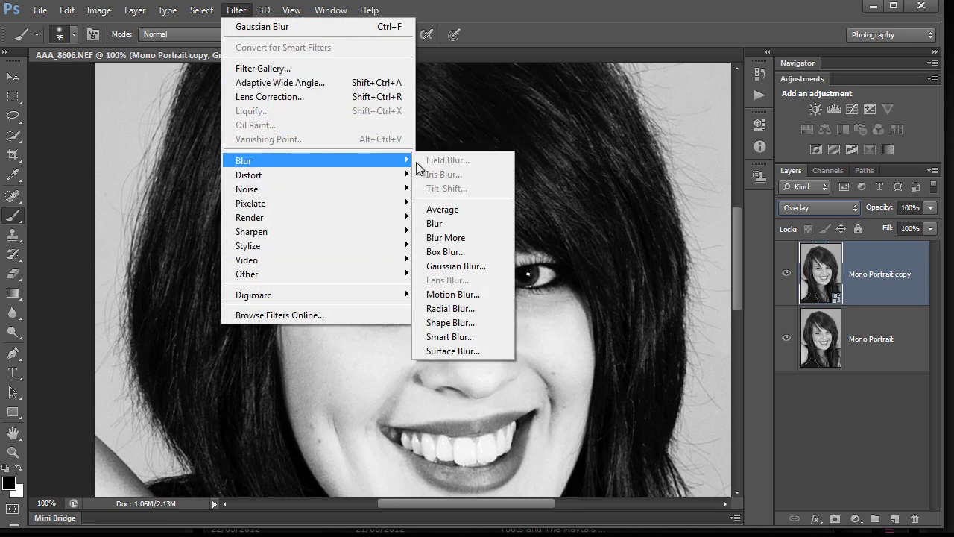
{"action": "left_click", "coordinate": [457, 266]}
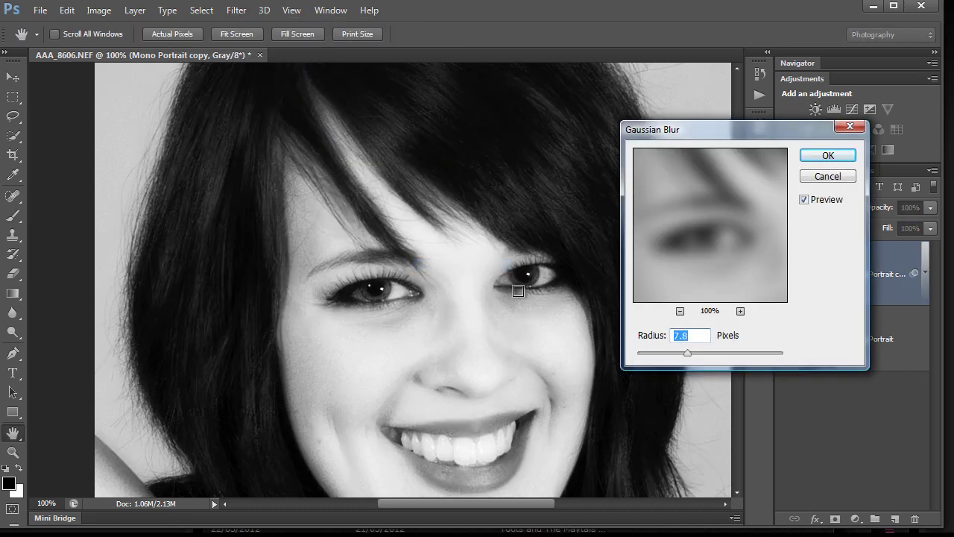
{"action": "left_click_drag", "start_coordinate": [677, 137], "coordinate": [733, 65]}
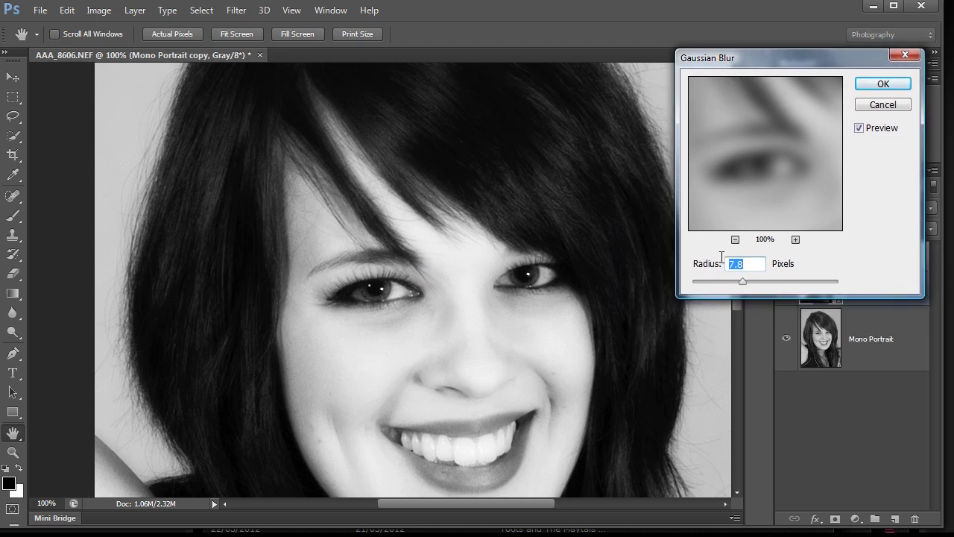
{"action": "left_click_drag", "start_coordinate": [747, 284], "coordinate": [748, 281]}
{"action": "left_click", "coordinate": [883, 83]}
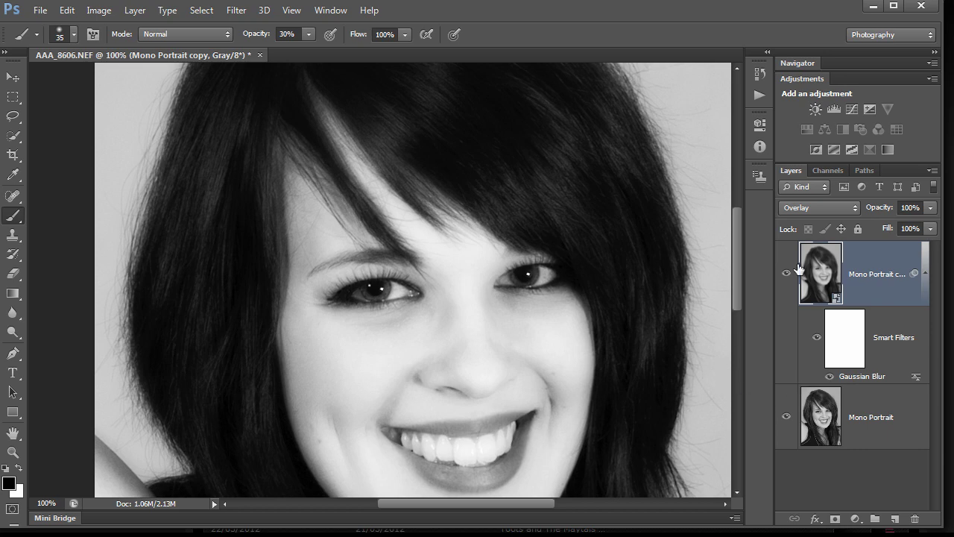
Restore the overlay copy to 100% opacity and toggle the smart blur on and off to compare
{"action": "left_click", "coordinate": [931, 209]}
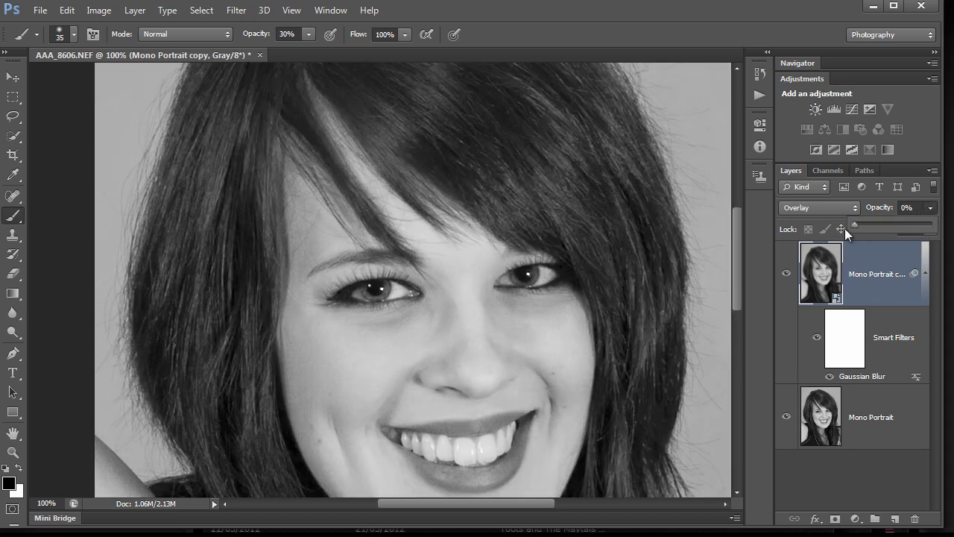
{"action": "left_click_drag", "start_coordinate": [845, 228], "coordinate": [947, 227]}
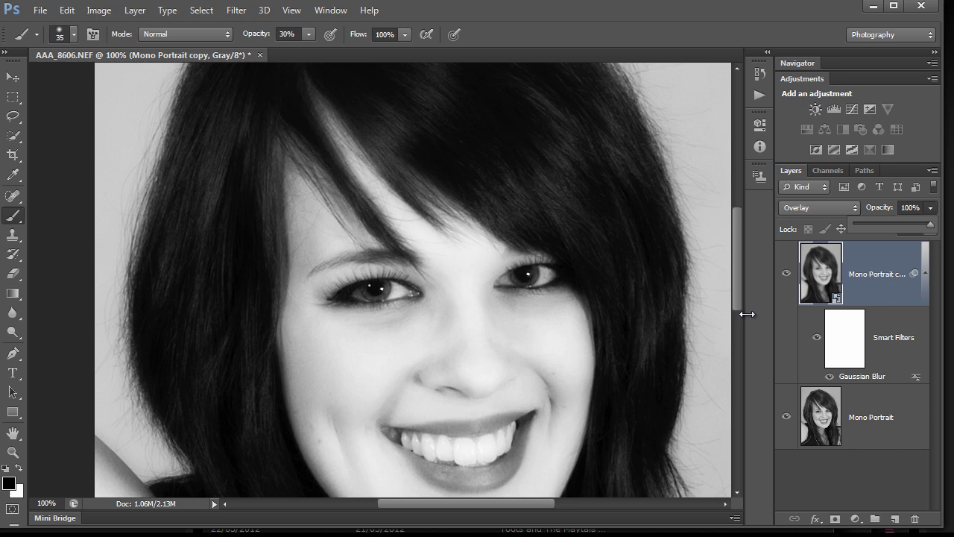
{"action": "left_click", "coordinate": [817, 341]}
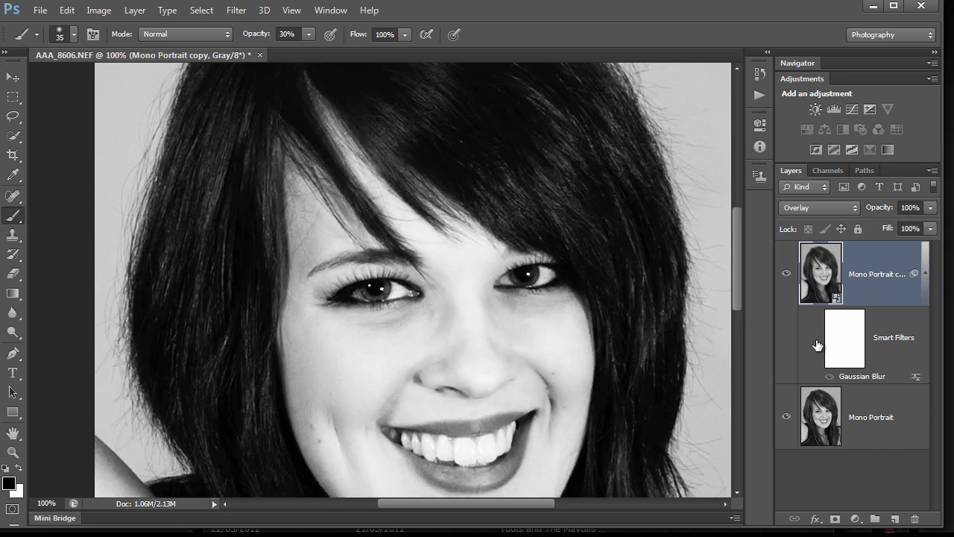
{"action": "left_click", "coordinate": [817, 343]}
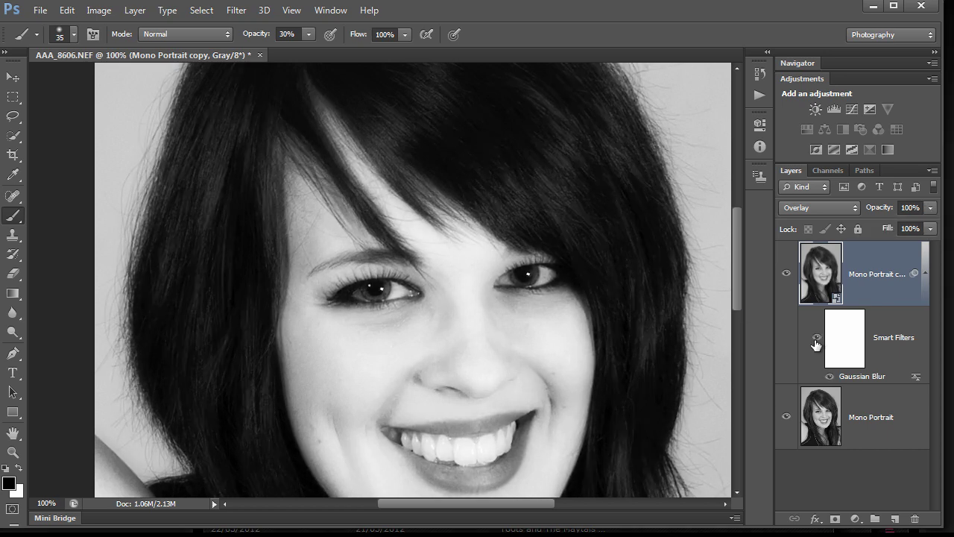
{"action": "left_click", "coordinate": [816, 343]}
{"action": "left_click", "coordinate": [816, 343]}
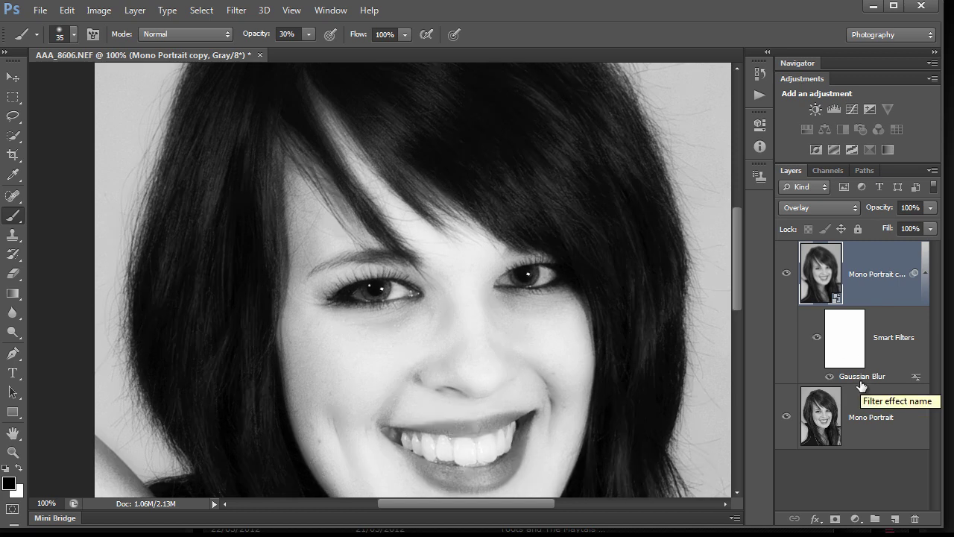
Reopen the smart Gaussian Blur settings and reduce the radius toward 7.8 pixels
{"action": "double_click", "coordinate": [860, 377]}
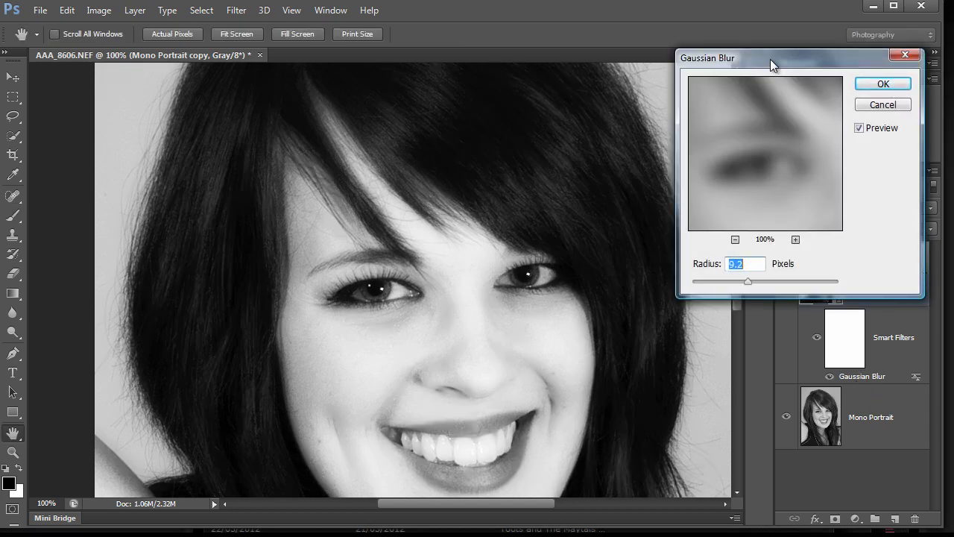
{"action": "left_click_drag", "start_coordinate": [770, 59], "coordinate": [749, 91]}
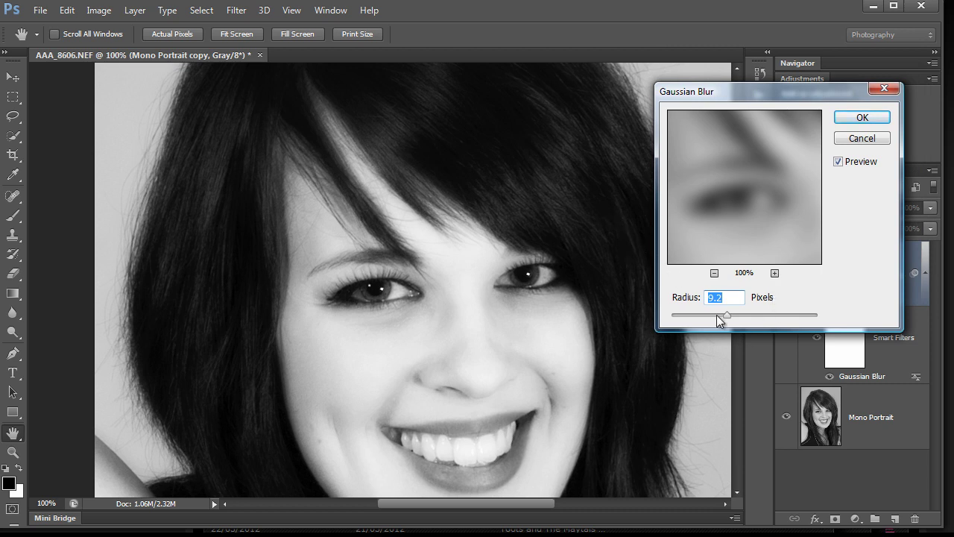
{"action": "mouse_move", "coordinate": [722, 316]}
{"action": "left_mouse_down"}
{"action": "mouse_move", "coordinate": [733, 319]}
{"action": "mouse_move", "coordinate": [724, 320]}
{"action": "left_mouse_up"}
Apply the 7.8-pixel radius, target the smart filter mask, and enlarge the brush to 50 pixels
{"action": "left_click", "coordinate": [850, 119]}
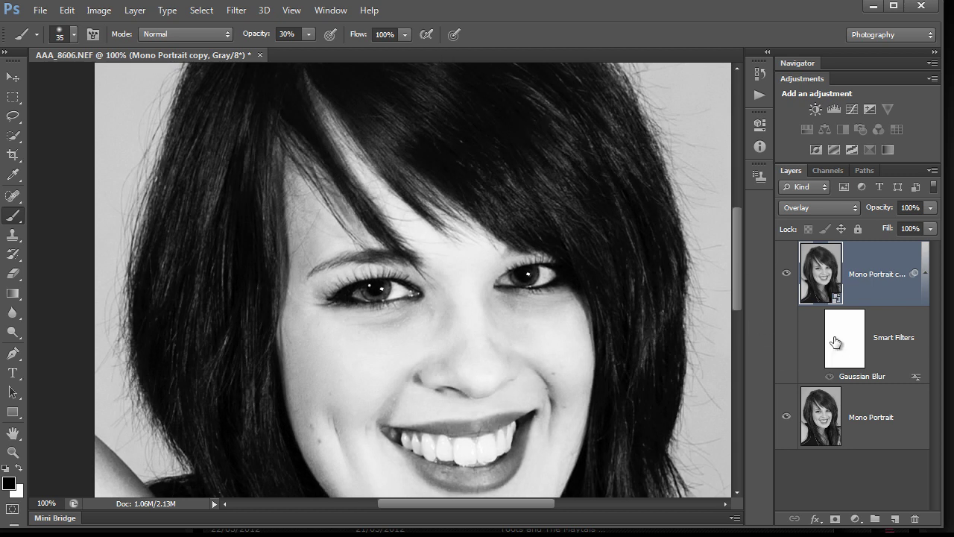
{"action": "left_click", "coordinate": [835, 342]}
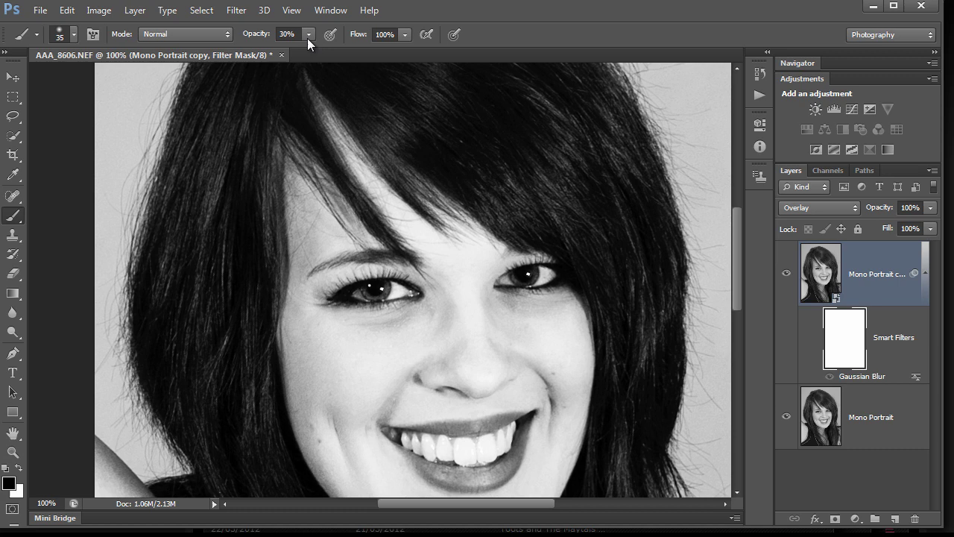
{"action": "left_click", "coordinate": [817, 341]}
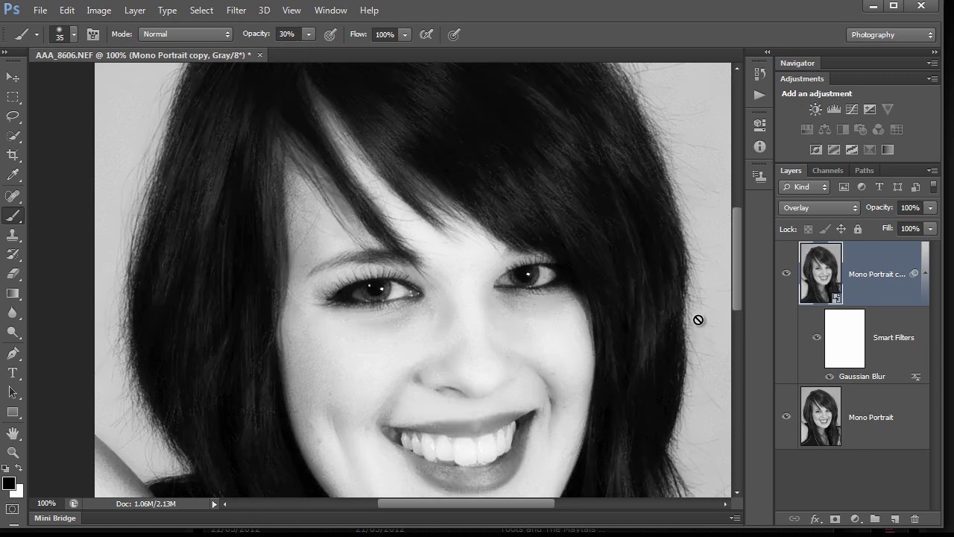
{"action": "left_click", "coordinate": [844, 339]}
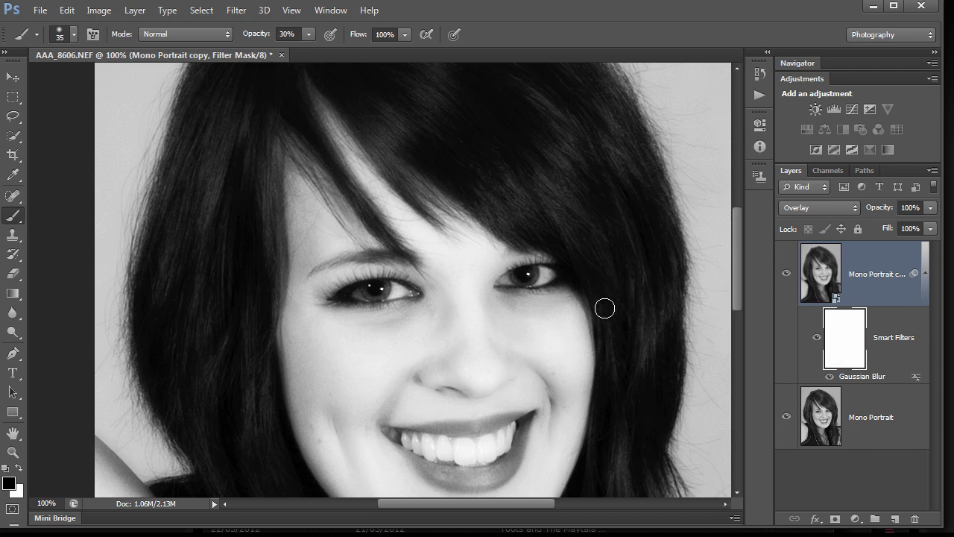
{"action": "key", "text": "bracketright"}
Paint black on the filter mask over both eyes and the teeth to keep them sharp
{"action": "left_click_drag", "start_coordinate": [371, 291], "coordinate": [357, 291]}
{"action": "mouse_move", "coordinate": [530, 282]}
{"action": "left_mouse_down"}
{"action": "mouse_move", "coordinate": [520, 277]}
{"action": "mouse_move", "coordinate": [565, 270]}
{"action": "mouse_move", "coordinate": [511, 277]}
{"action": "left_mouse_up"}
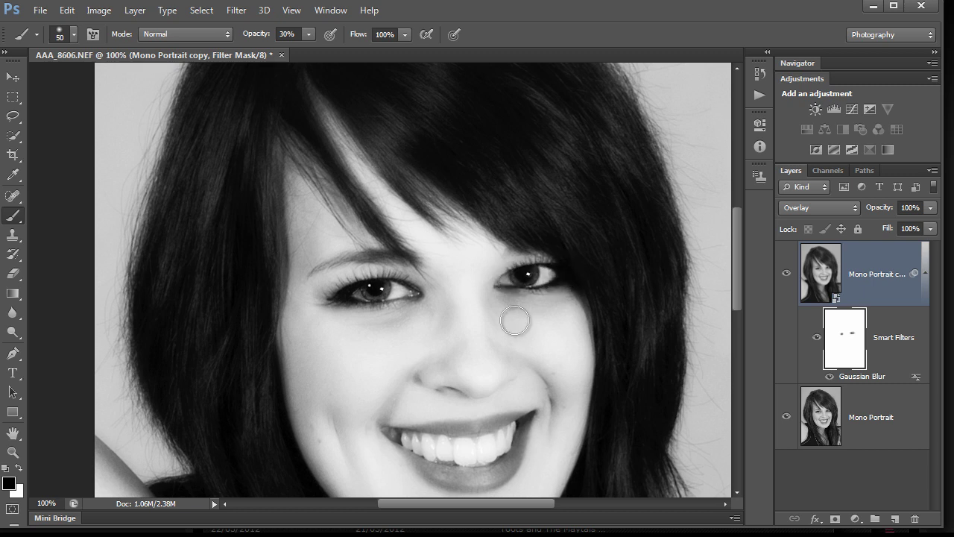
{"action": "mouse_move", "coordinate": [488, 440]}
{"action": "left_mouse_down"}
{"action": "mouse_move", "coordinate": [423, 447]}
{"action": "mouse_move", "coordinate": [494, 443]}
{"action": "left_mouse_up"}
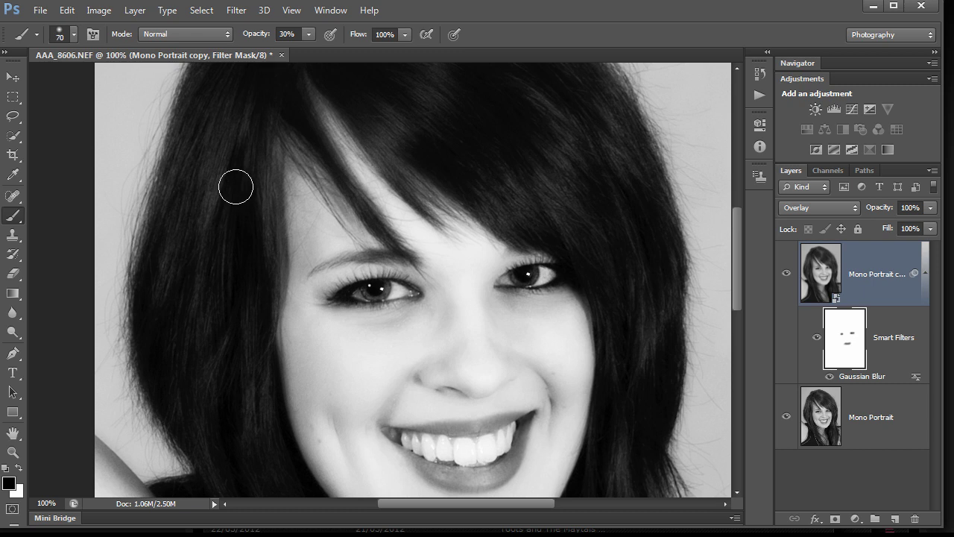
With a 90-pixel brush, mask the blur off the hair on the left and right
{"action": "key", "text": "bracketright"}
{"action": "key", "text": "bracketright"}
{"action": "key", "text": "bracketright"}
{"action": "key", "text": "bracketright"}
{"action": "mouse_move", "coordinate": [234, 164]}
{"action": "left_mouse_down"}
{"action": "mouse_move", "coordinate": [208, 242]}
{"action": "mouse_move", "coordinate": [221, 137]}
{"action": "mouse_move", "coordinate": [208, 193]}
{"action": "mouse_move", "coordinate": [205, 325]}
{"action": "left_mouse_up"}
{"action": "left_click_drag", "start_coordinate": [220, 343], "coordinate": [247, 377]}
{"action": "mouse_move", "coordinate": [562, 219]}
{"action": "left_mouse_down"}
{"action": "mouse_move", "coordinate": [535, 126]}
{"action": "mouse_move", "coordinate": [607, 212]}
{"action": "mouse_move", "coordinate": [581, 194]}
{"action": "mouse_move", "coordinate": [566, 203]}
{"action": "mouse_move", "coordinate": [566, 132]}
{"action": "left_mouse_up"}
{"action": "mouse_move", "coordinate": [641, 389]}
{"action": "left_mouse_down"}
{"action": "mouse_move", "coordinate": [639, 405]}
{"action": "mouse_move", "coordinate": [654, 404]}
{"action": "left_mouse_up"}
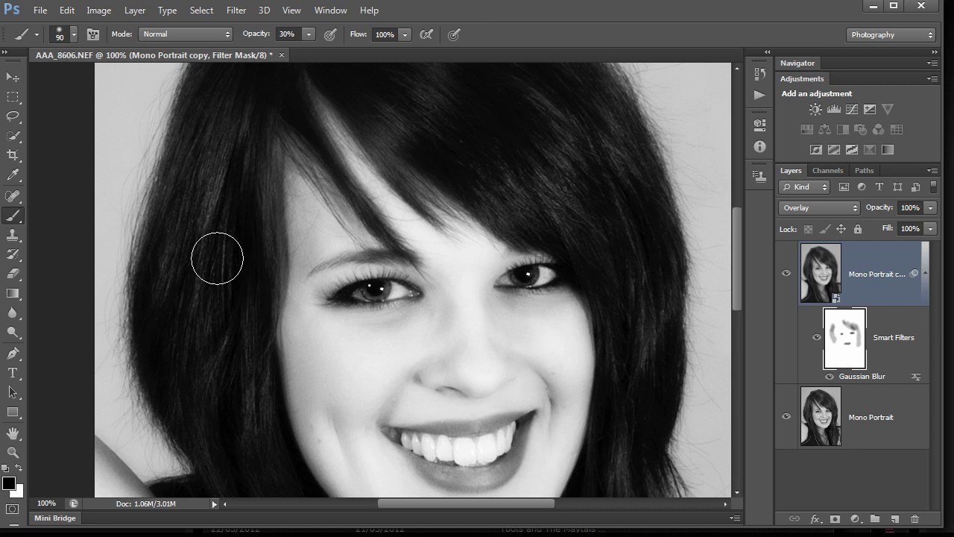
{"action": "left_click", "coordinate": [850, 346], "text": "alt"}
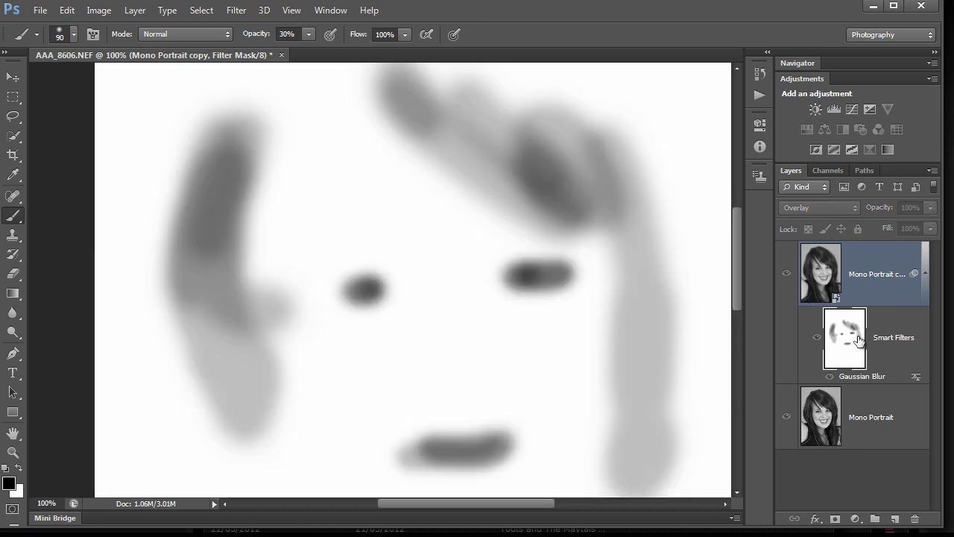
{"action": "left_click", "coordinate": [832, 291]}
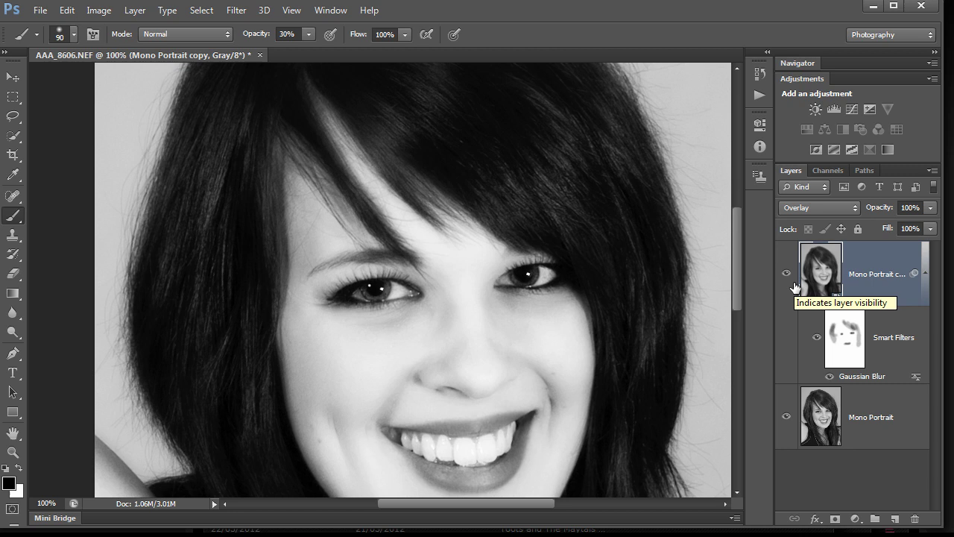
{"action": "left_click", "coordinate": [817, 341]}
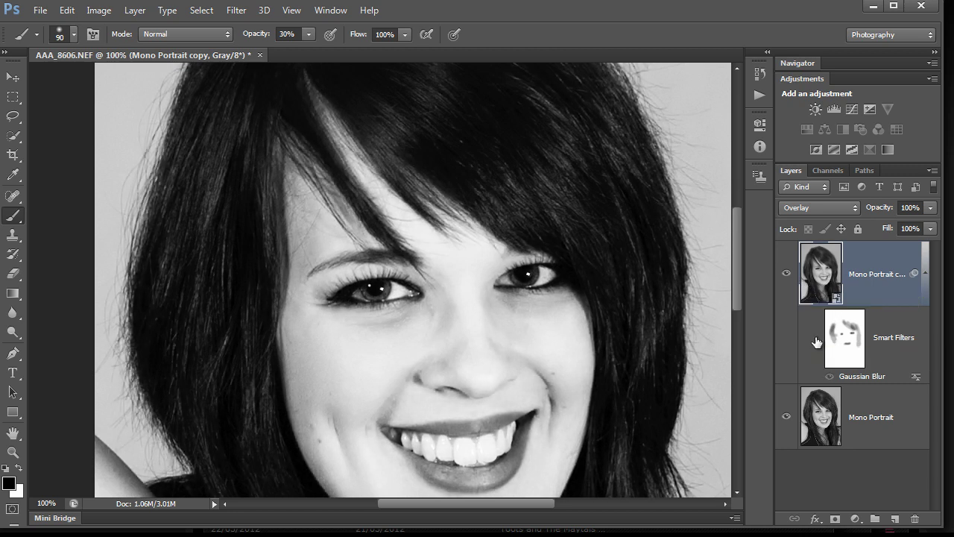
{"action": "left_click", "coordinate": [817, 340]}
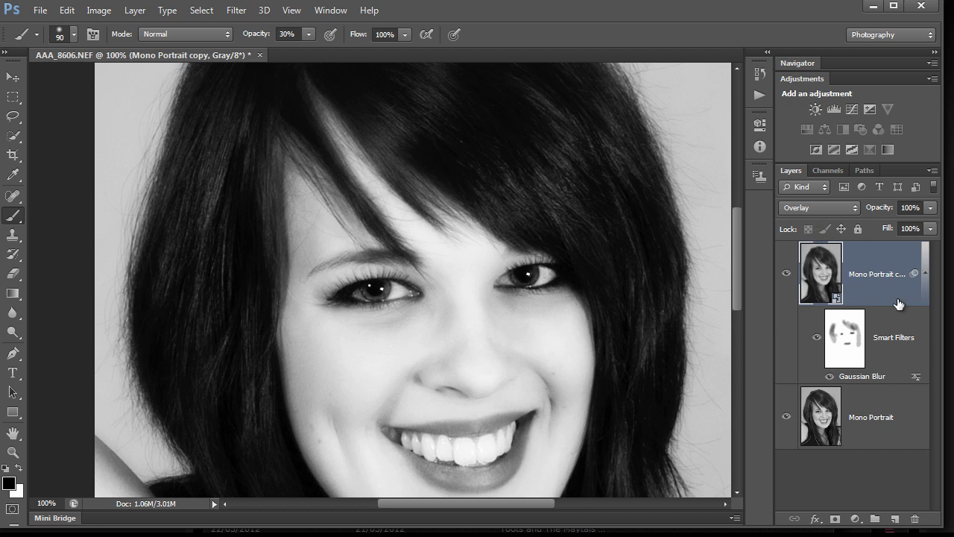
Add a layer mask to the overlay copy and paint black over the hair with a 175-pixel brush
{"action": "left_click", "coordinate": [834, 519]}
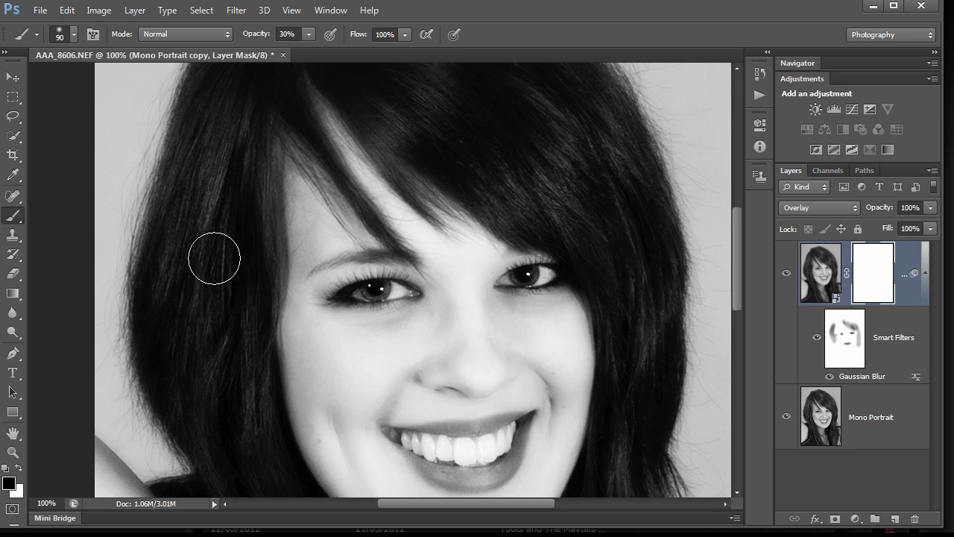
{"action": "key", "text": "bracketright"}
{"action": "key", "text": "bracketright"}
{"action": "key", "text": "bracketright"}
{"action": "key", "text": "bracketright"}
{"action": "mouse_move", "coordinate": [221, 187]}
{"action": "left_mouse_down"}
{"action": "mouse_move", "coordinate": [189, 295]}
{"action": "mouse_move", "coordinate": [205, 227]}
{"action": "mouse_move", "coordinate": [208, 332]}
{"action": "mouse_move", "coordinate": [230, 458]}
{"action": "left_mouse_up"}
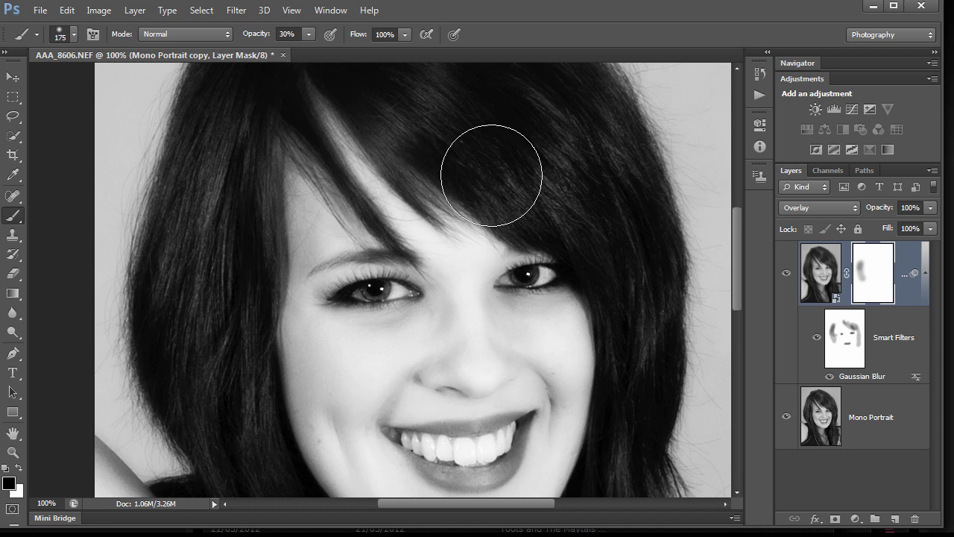
{"action": "mouse_move", "coordinate": [598, 176]}
{"action": "left_mouse_down"}
{"action": "mouse_move", "coordinate": [629, 276]}
{"action": "mouse_move", "coordinate": [629, 453]}
{"action": "left_mouse_up"}
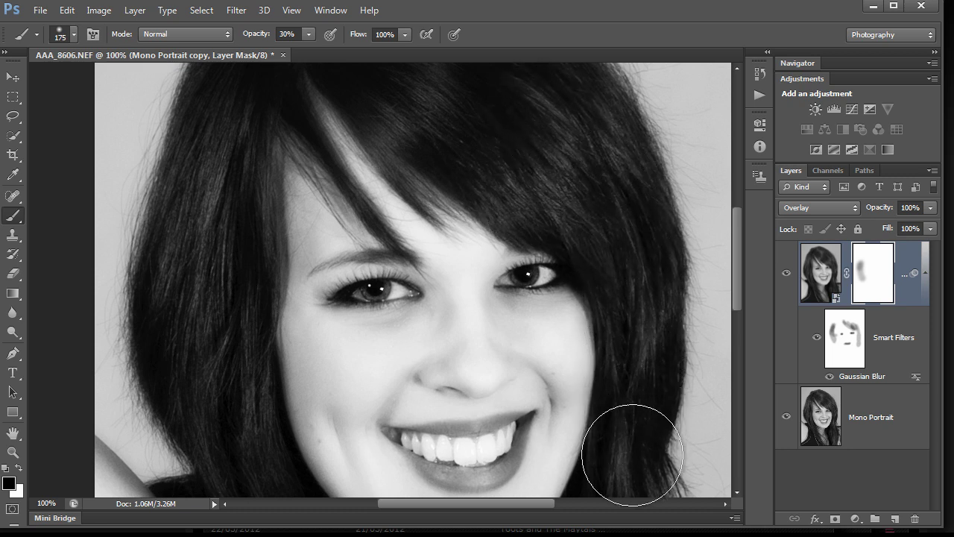
{"action": "mouse_move", "coordinate": [273, 166]}
{"action": "left_mouse_down"}
{"action": "mouse_move", "coordinate": [226, 199]}
{"action": "mouse_move", "coordinate": [218, 293]}
{"action": "mouse_move", "coordinate": [155, 474]}
{"action": "left_mouse_up"}
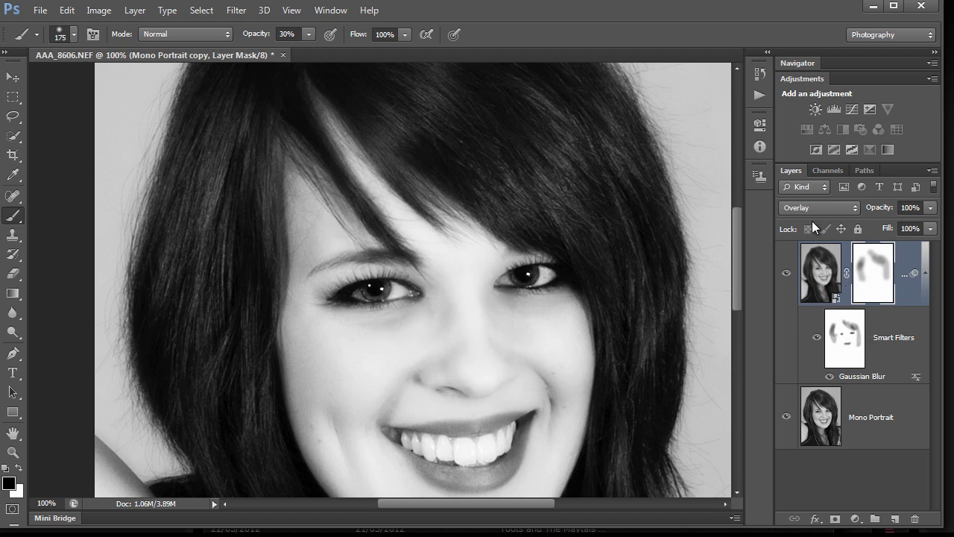
{"action": "left_click", "coordinate": [823, 276]}
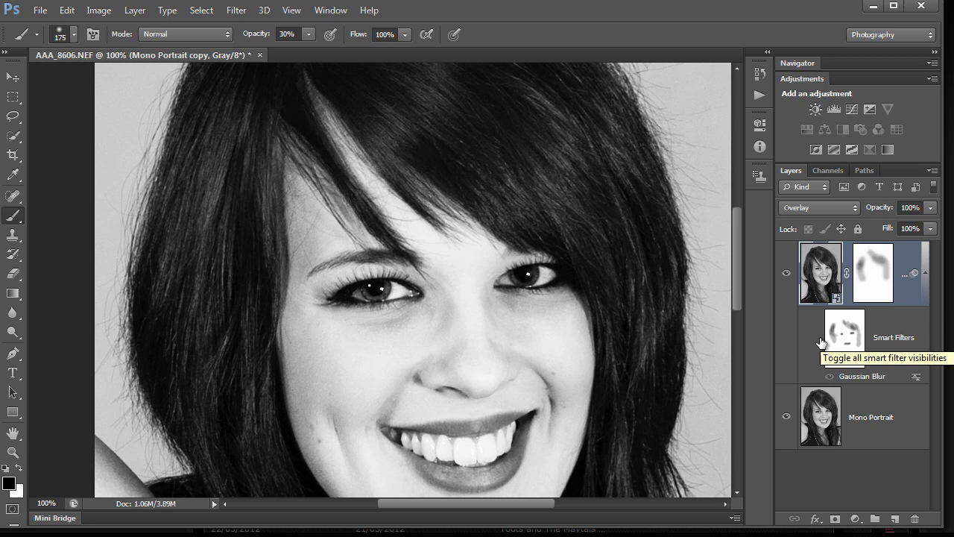
{"action": "left_click", "coordinate": [820, 343]}
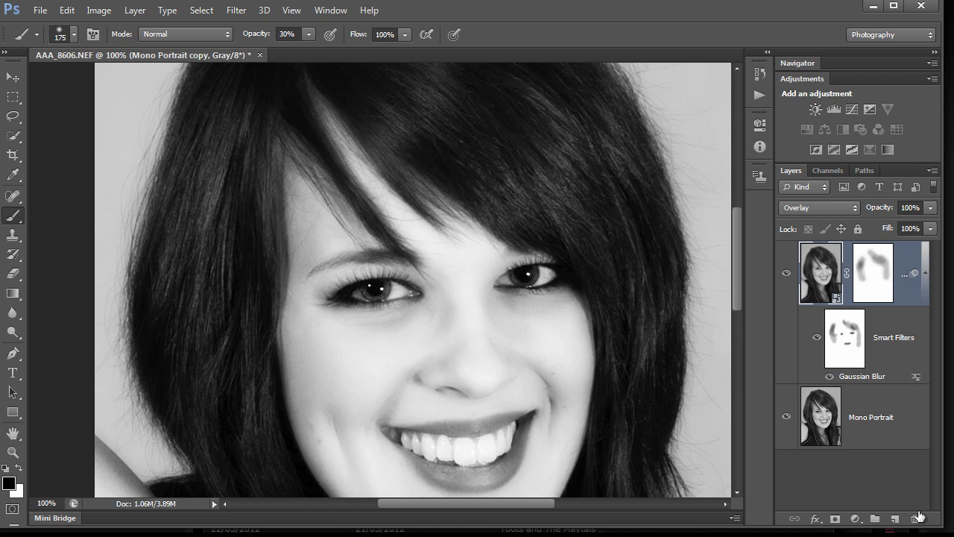
{"action": "left_click_drag", "start_coordinate": [919, 516], "coordinate": [914, 518]}
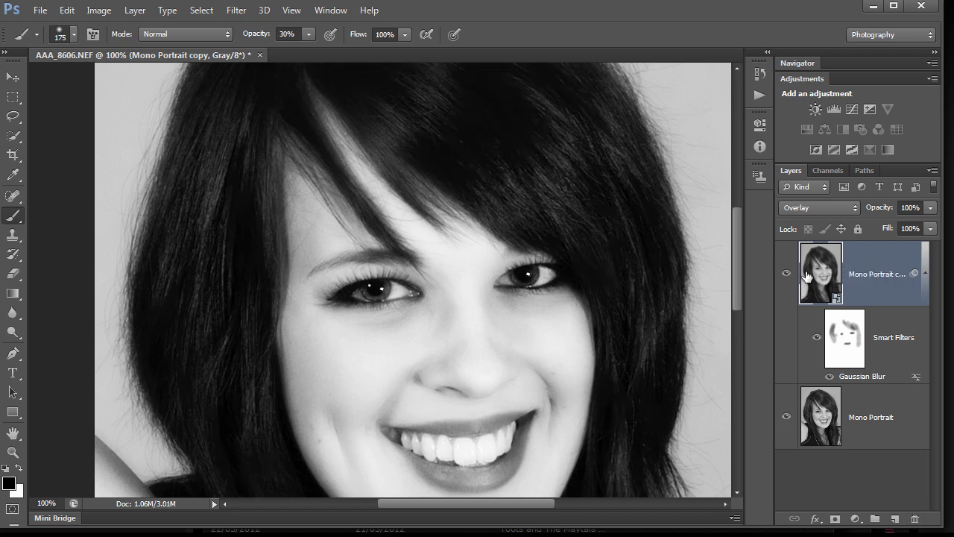
{"action": "left_click", "coordinate": [914, 518]}
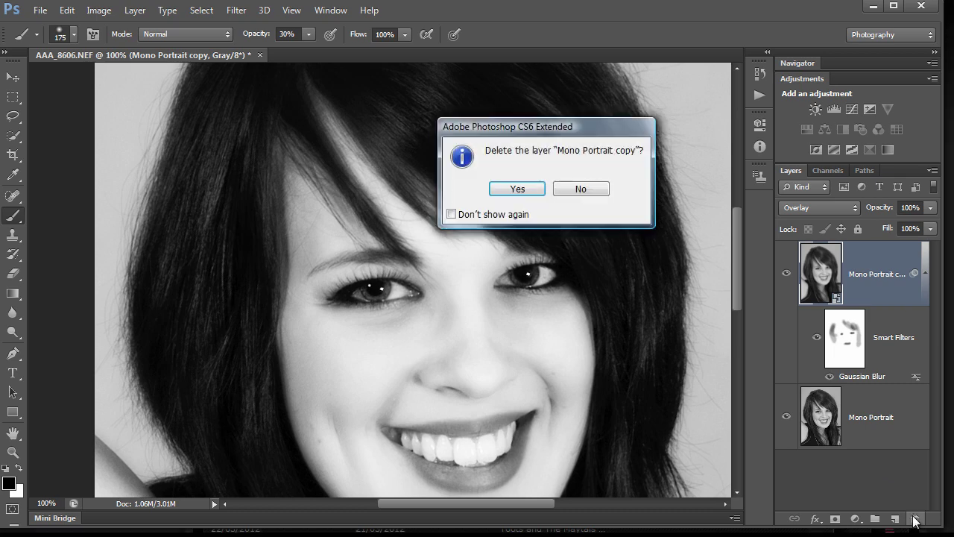
{"action": "left_click", "coordinate": [514, 190]}
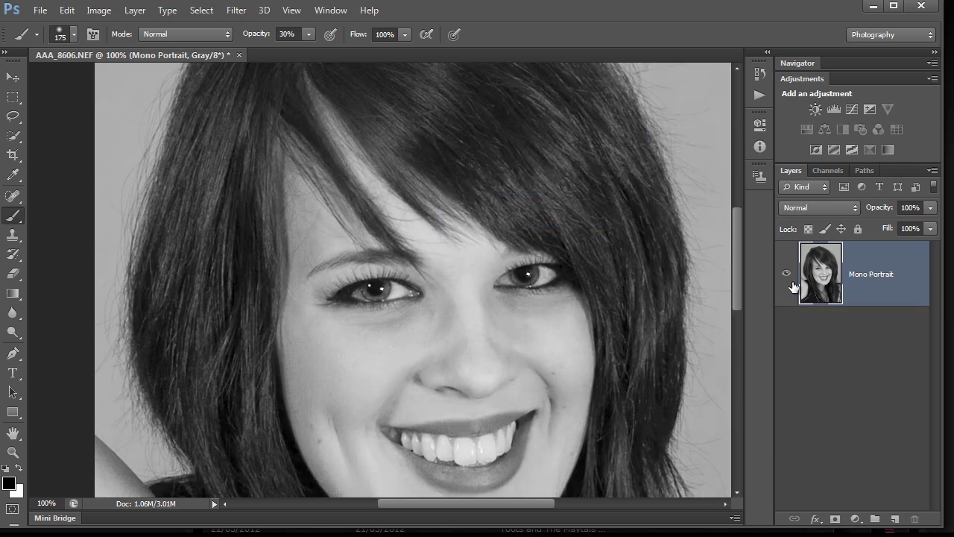
{"action": "left_click_drag", "start_coordinate": [826, 267], "coordinate": [895, 523]}
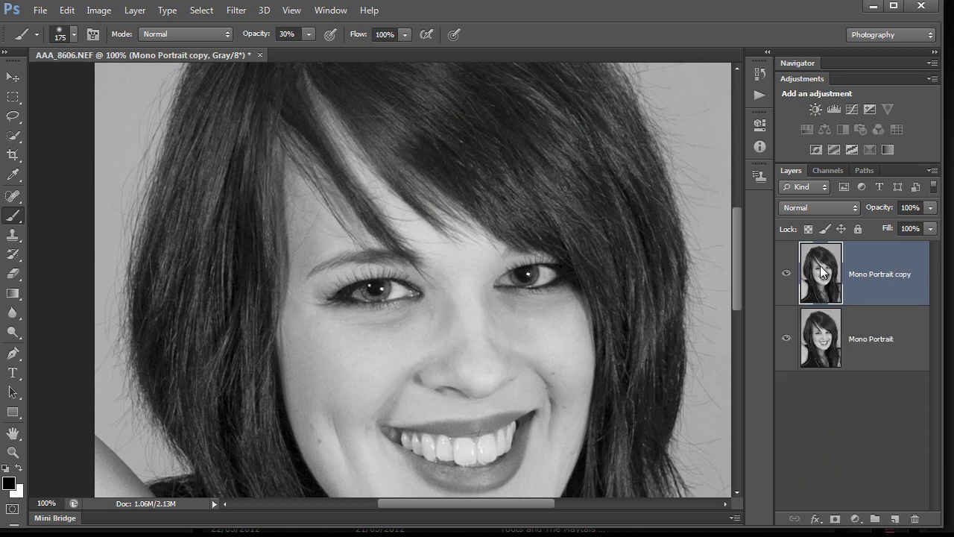
{"action": "left_click", "coordinate": [853, 207]}
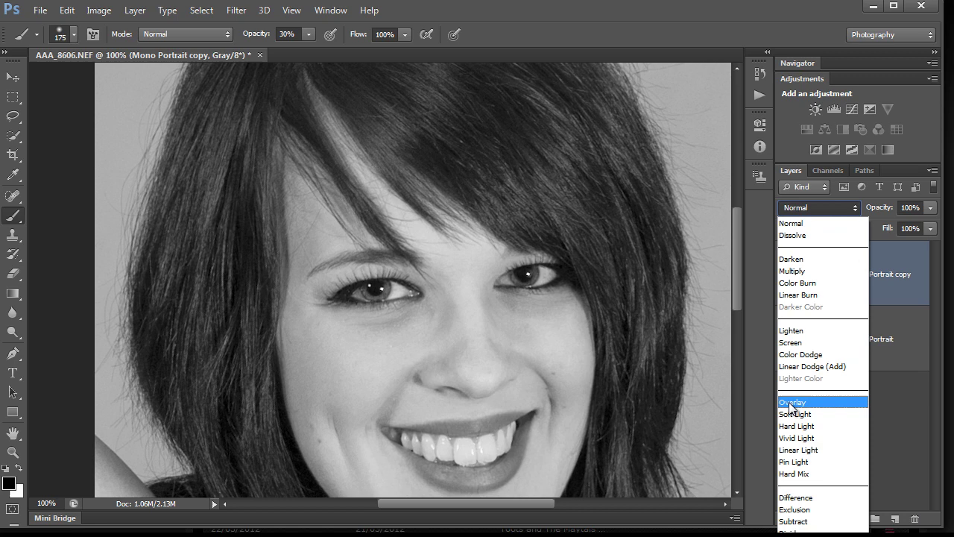
{"action": "left_click", "coordinate": [796, 398]}
{"action": "left_click", "coordinate": [234, 10]}
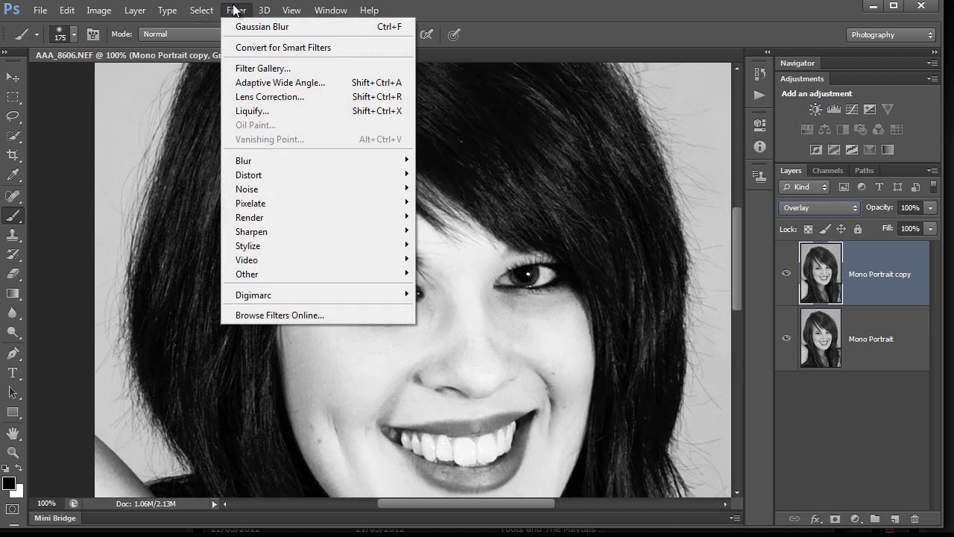
{"action": "left_click", "coordinate": [243, 28]}
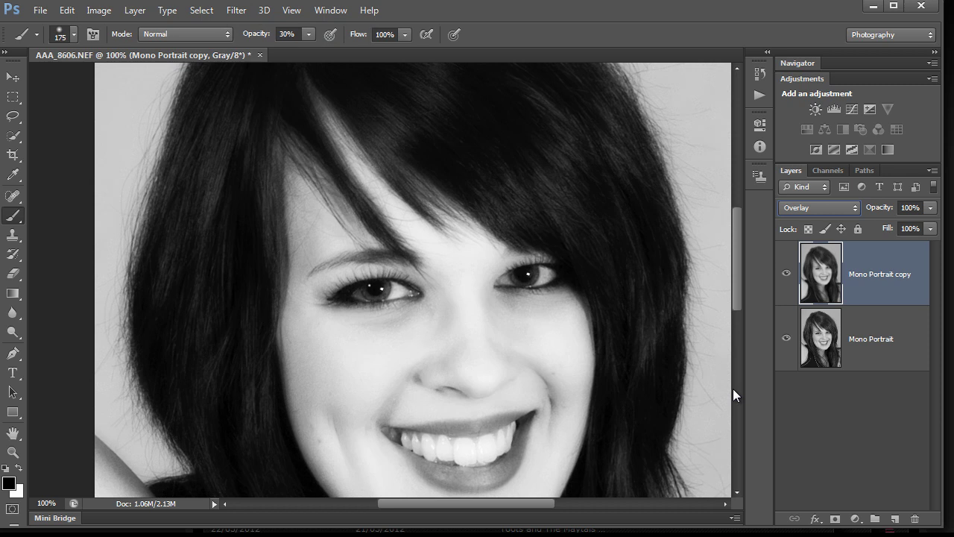
Split the overlay copy's This Layer black Blend If slider to 0/135 for a gradual shadow fade
{"action": "double_click", "coordinate": [887, 265]}
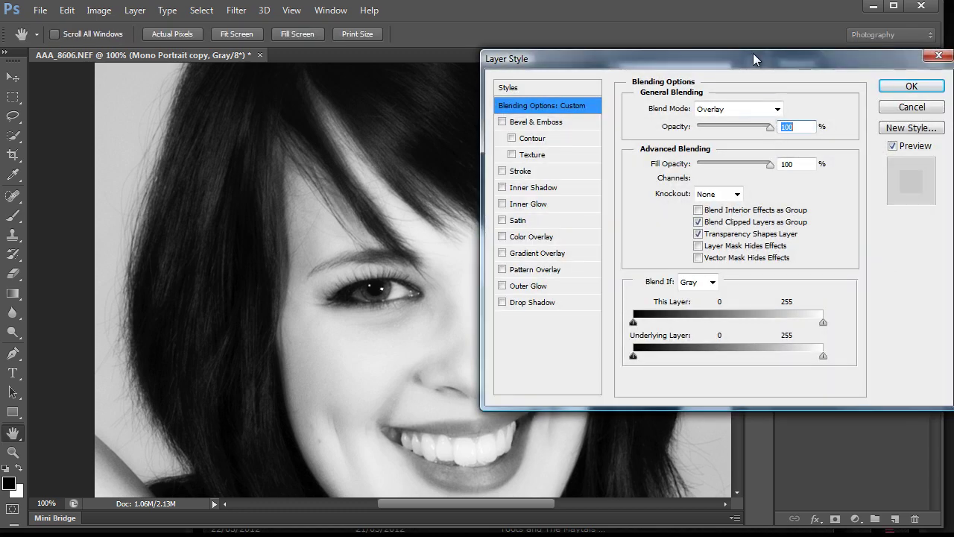
{"action": "left_click_drag", "start_coordinate": [754, 54], "coordinate": [743, 94]}
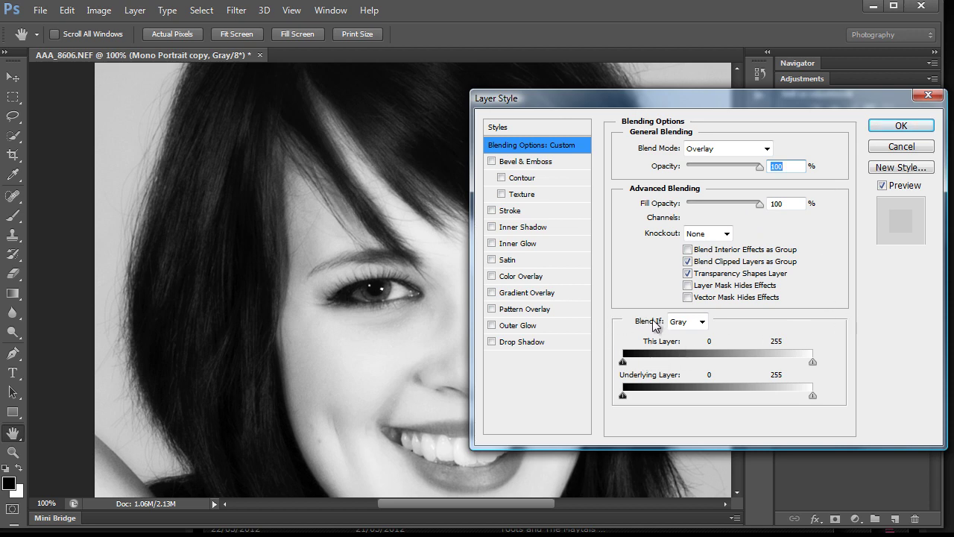
{"action": "left_click_drag", "start_coordinate": [625, 363], "coordinate": [604, 371]}
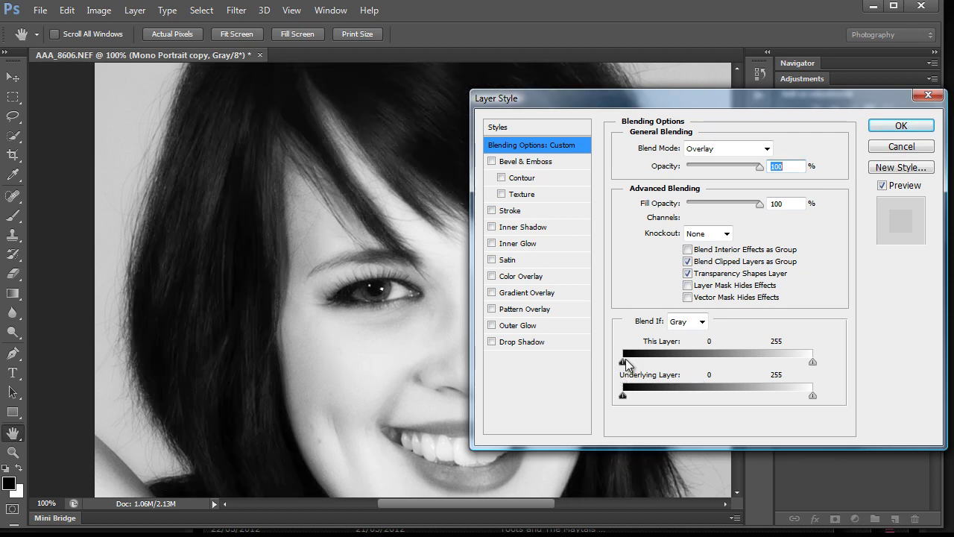
{"action": "left_click_drag", "start_coordinate": [626, 362], "coordinate": [722, 380]}
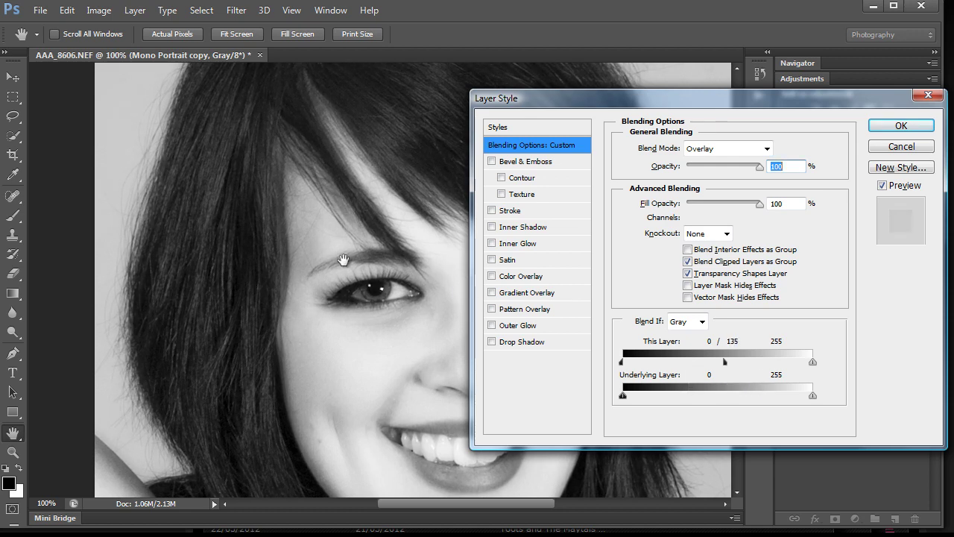
{"action": "left_click", "coordinate": [900, 126]}
{"action": "key", "text": "b"}
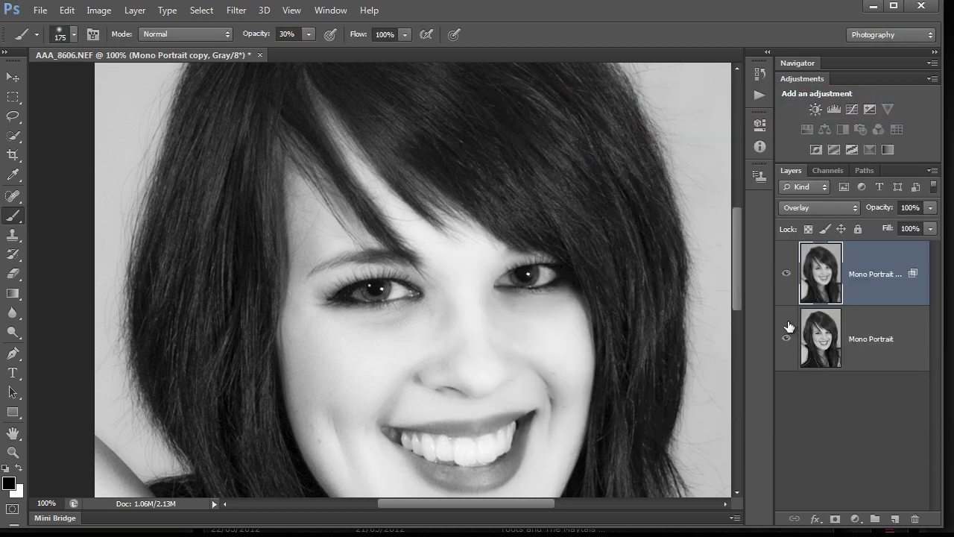
With Mono Portrait hidden, split the overlay copy's This Layer Blend If shadow handle to 0/111
{"action": "left_click", "coordinate": [786, 340]}
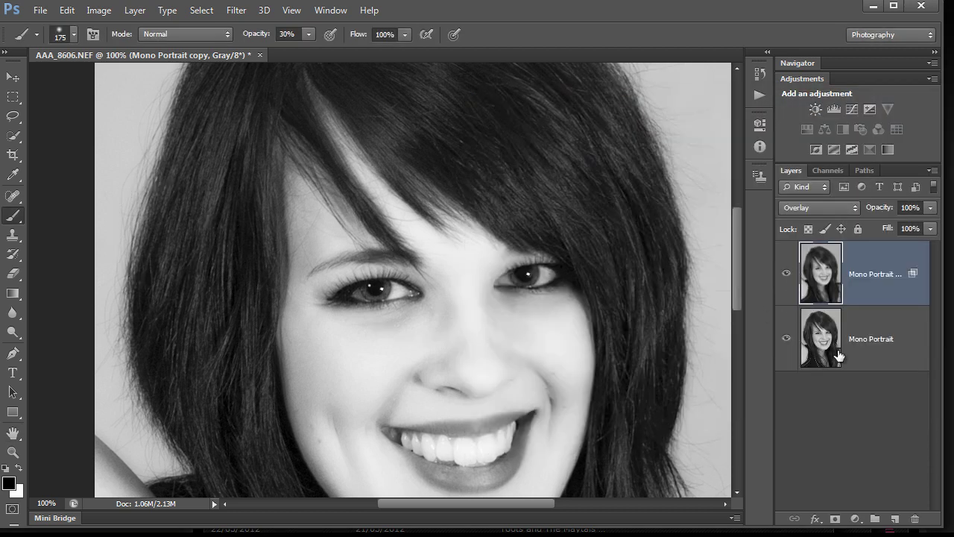
{"action": "left_click", "coordinate": [786, 339]}
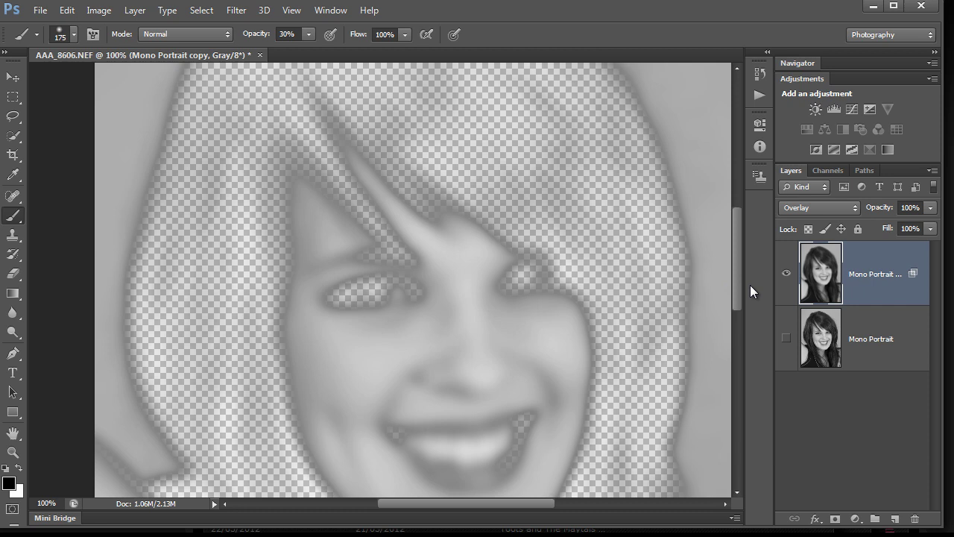
{"action": "double_click", "coordinate": [915, 277]}
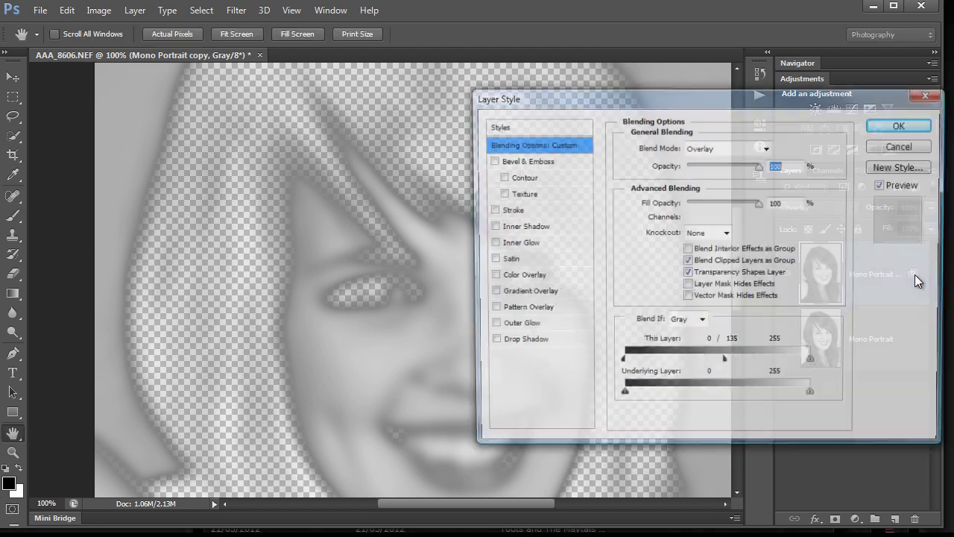
{"action": "left_click_drag", "start_coordinate": [725, 356], "coordinate": [706, 362]}
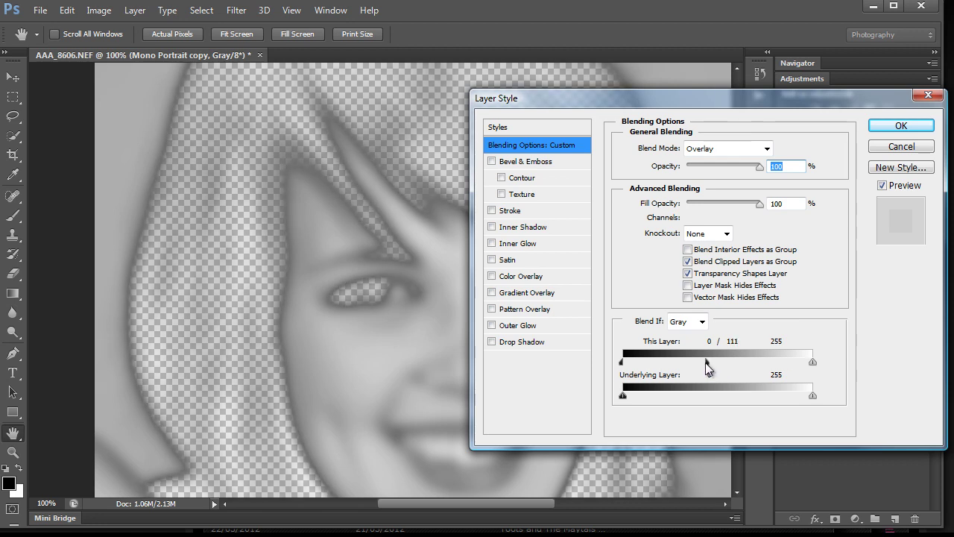
{"action": "left_click", "coordinate": [898, 127]}
{"action": "left_click", "coordinate": [787, 341]}
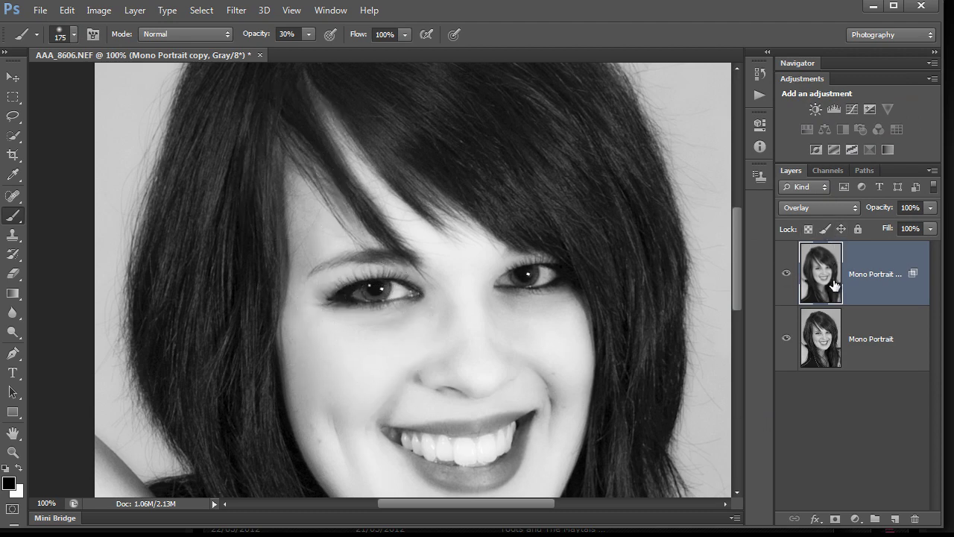
Lower the overlay copy to 97% opacity and delete the accidentally added empty Layer 1
{"action": "left_click", "coordinate": [930, 208]}
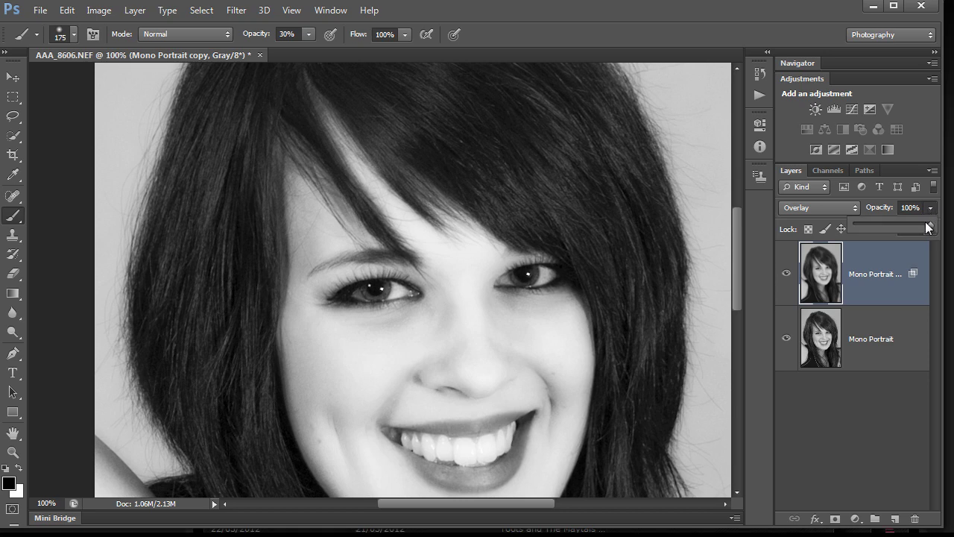
{"action": "left_click_drag", "start_coordinate": [928, 227], "coordinate": [887, 270]}
{"action": "left_click", "coordinate": [895, 518]}
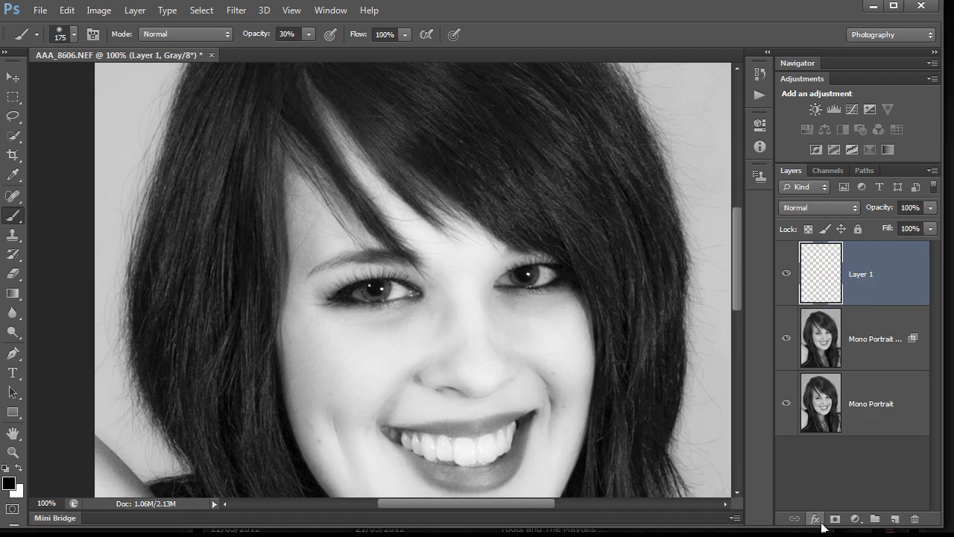
{"action": "left_click", "coordinate": [915, 518]}
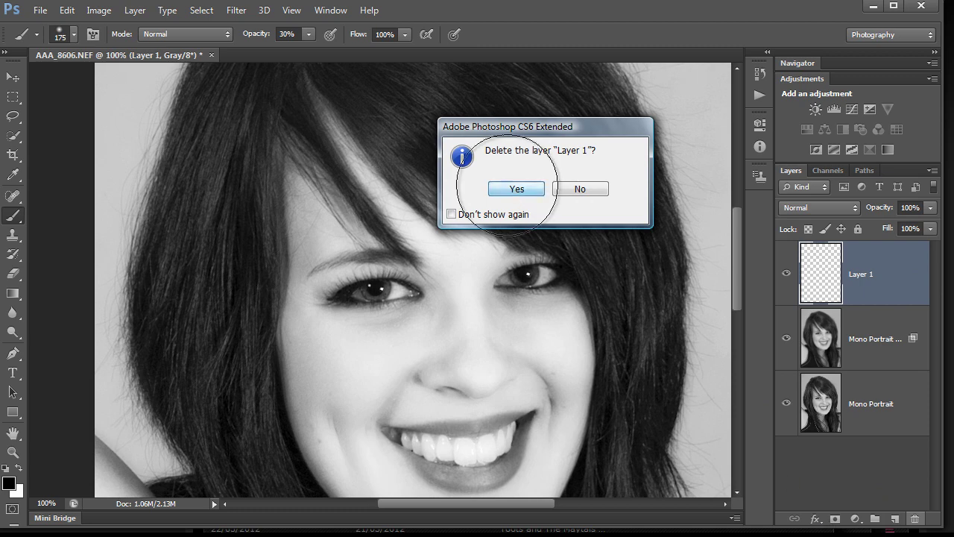
{"action": "left_click", "coordinate": [514, 189]}
Add a white layer mask to the overlay copy and paint the softening off the top and left hair
{"action": "left_click", "coordinate": [835, 518]}
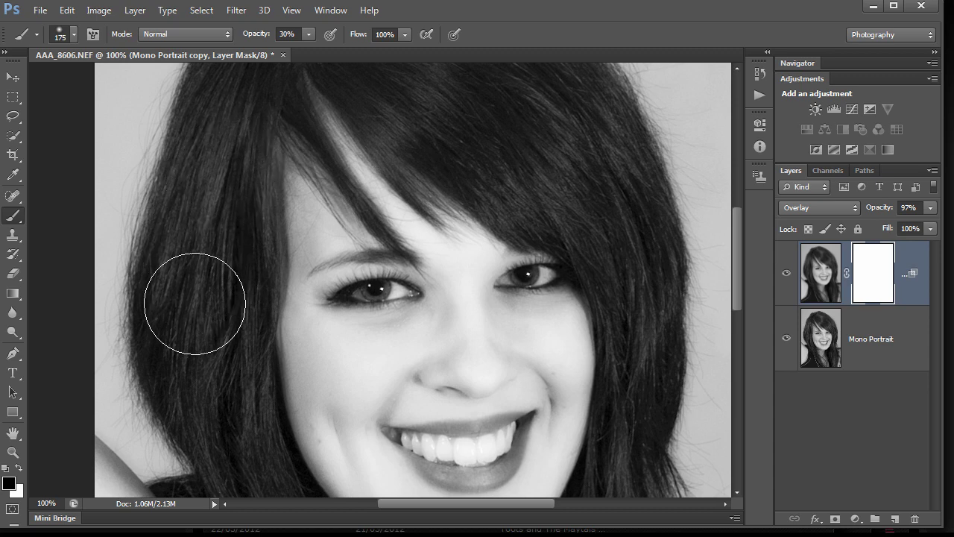
{"action": "mouse_move", "coordinate": [195, 304]}
{"action": "left_mouse_down"}
{"action": "mouse_move", "coordinate": [226, 87]}
{"action": "mouse_move", "coordinate": [390, 117]}
{"action": "mouse_move", "coordinate": [408, 105]}
{"action": "mouse_move", "coordinate": [571, 197]}
{"action": "mouse_move", "coordinate": [553, 157]}
{"action": "mouse_move", "coordinate": [596, 214]}
{"action": "mouse_move", "coordinate": [585, 167]}
{"action": "mouse_move", "coordinate": [526, 124]}
{"action": "left_mouse_up"}
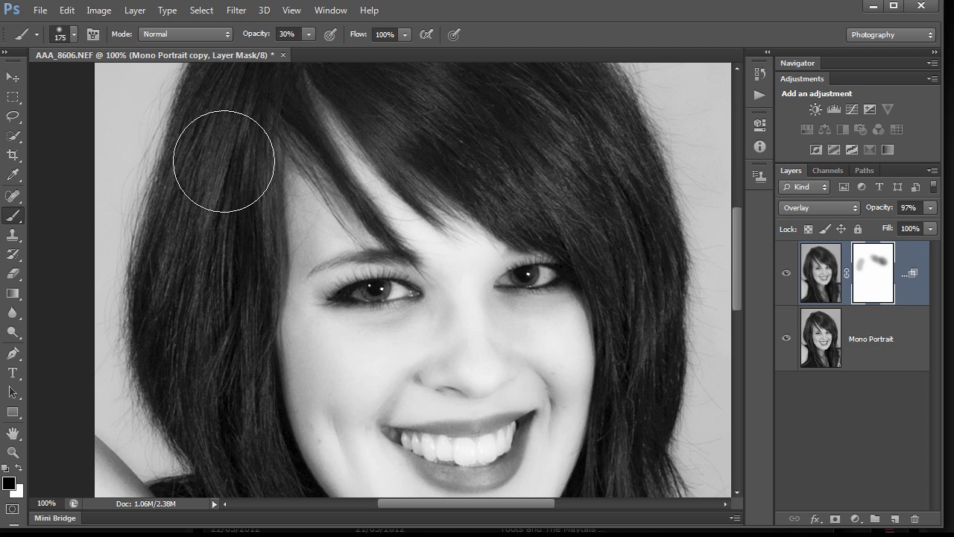
{"action": "left_click_drag", "start_coordinate": [224, 161], "coordinate": [187, 330]}
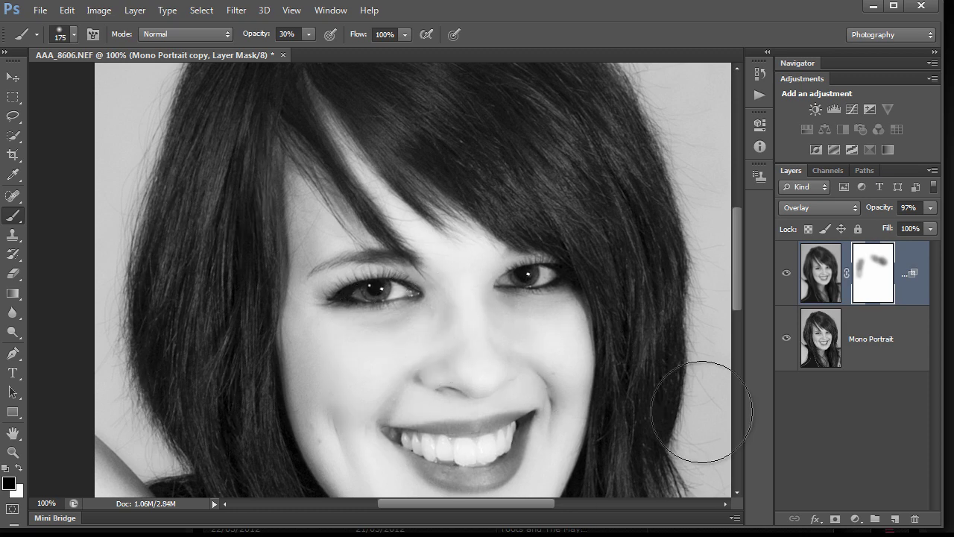
Discard the layer mask without applying it and delete the Mono Portrait copy layer
{"action": "left_click", "coordinate": [915, 519]}
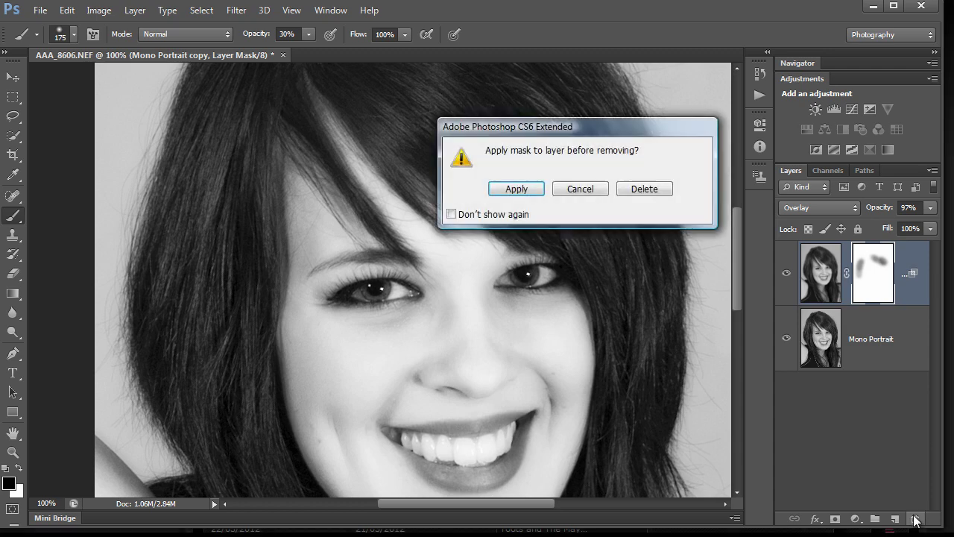
{"action": "left_click", "coordinate": [645, 190]}
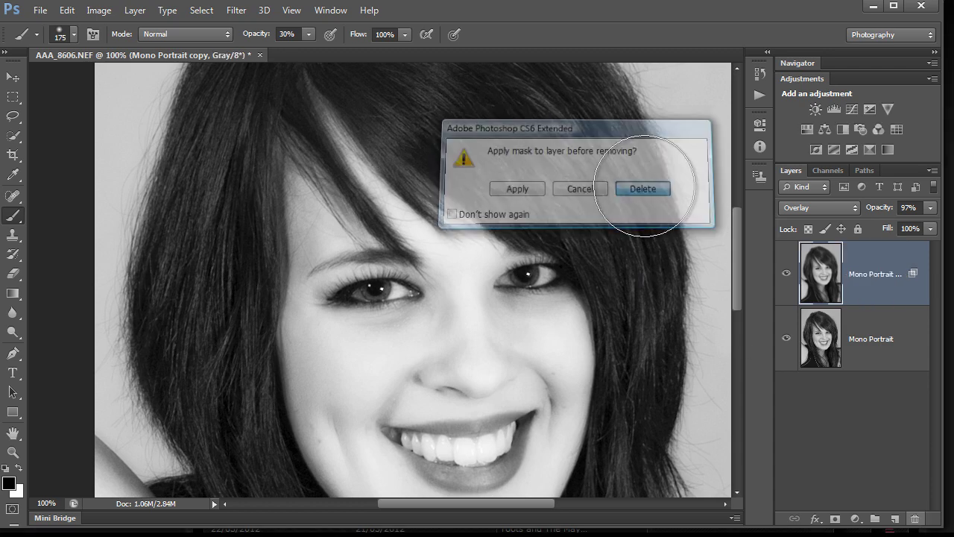
{"action": "left_click", "coordinate": [915, 518]}
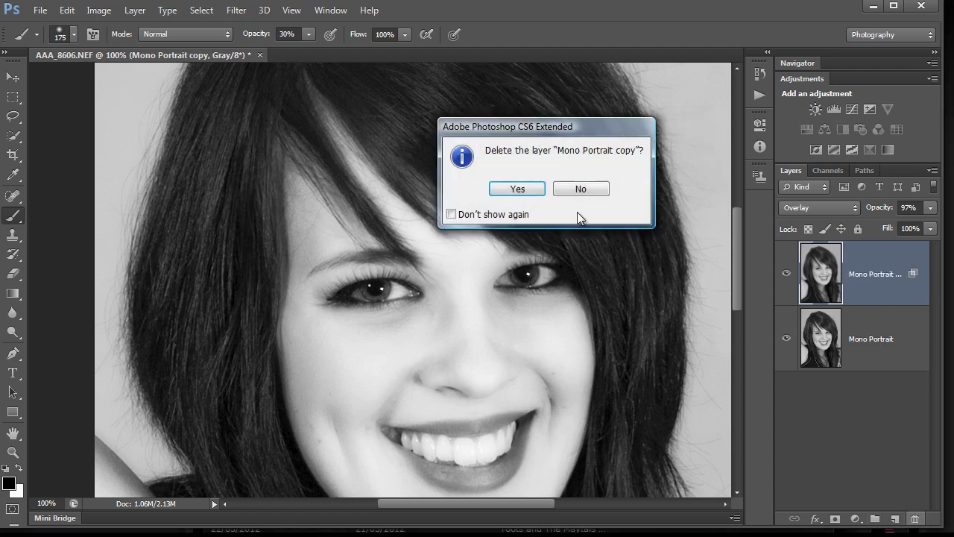
{"action": "left_click", "coordinate": [515, 189]}
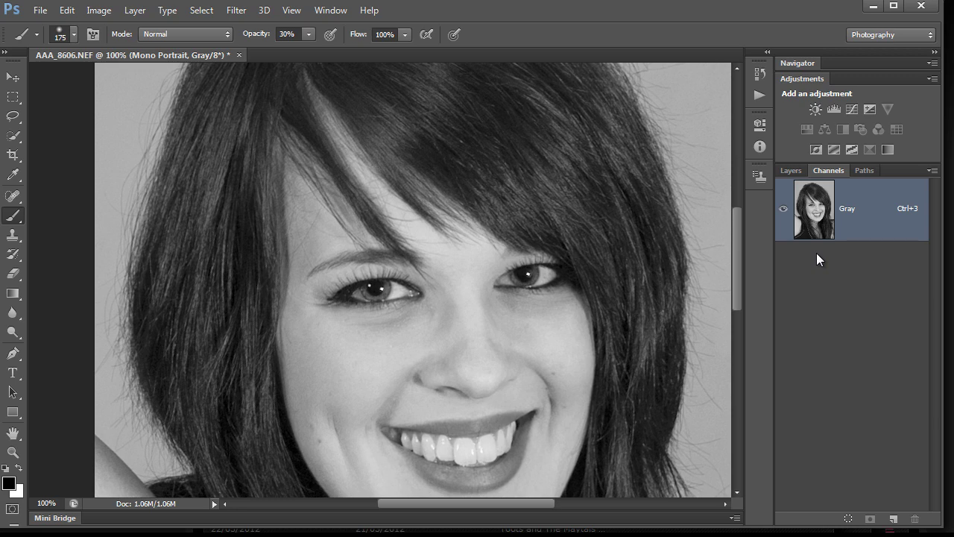
Load the Gray channel's bright tones as a selection, then return to the Layers list
{"action": "left_click_drag", "start_coordinate": [822, 233], "coordinate": [876, 219]}
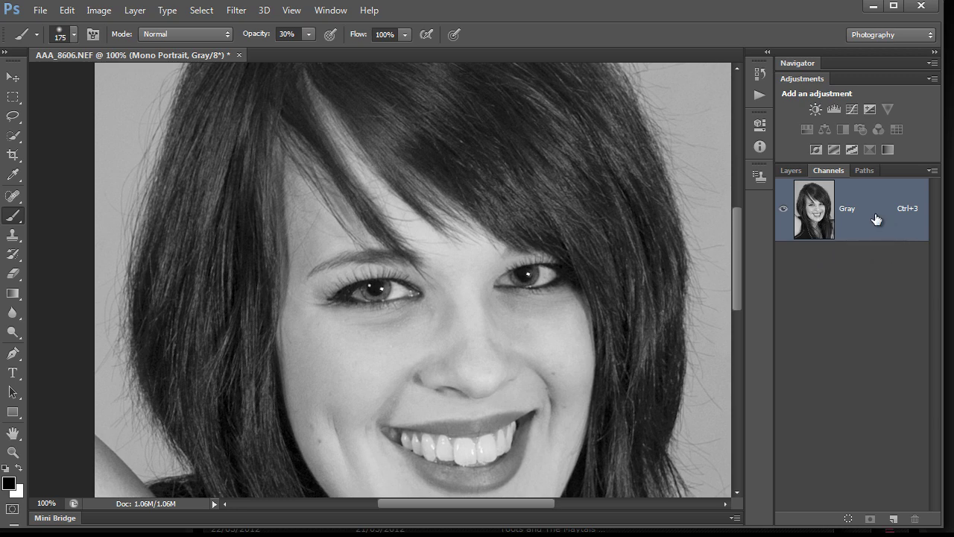
{"action": "left_click", "coordinate": [818, 216], "text": "ctrl"}
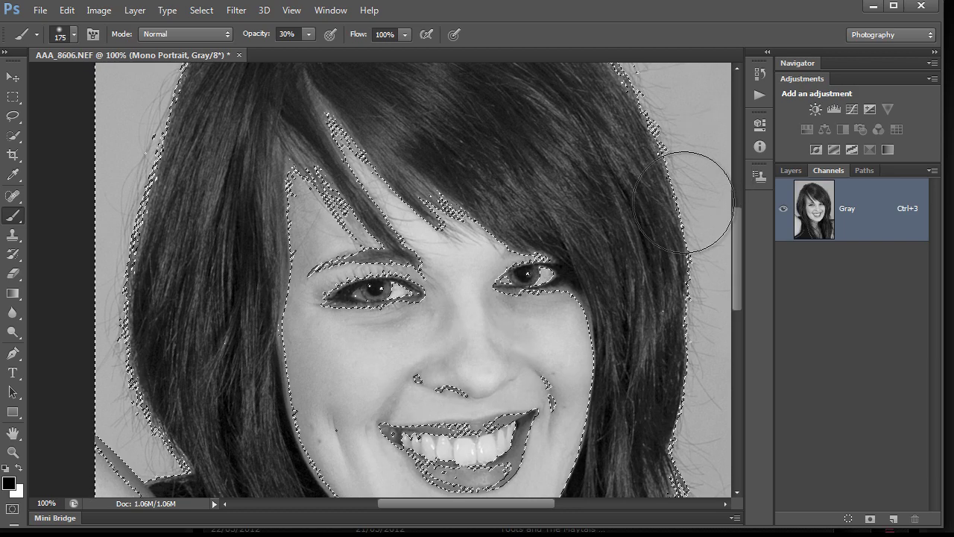
{"action": "left_click", "coordinate": [790, 171]}
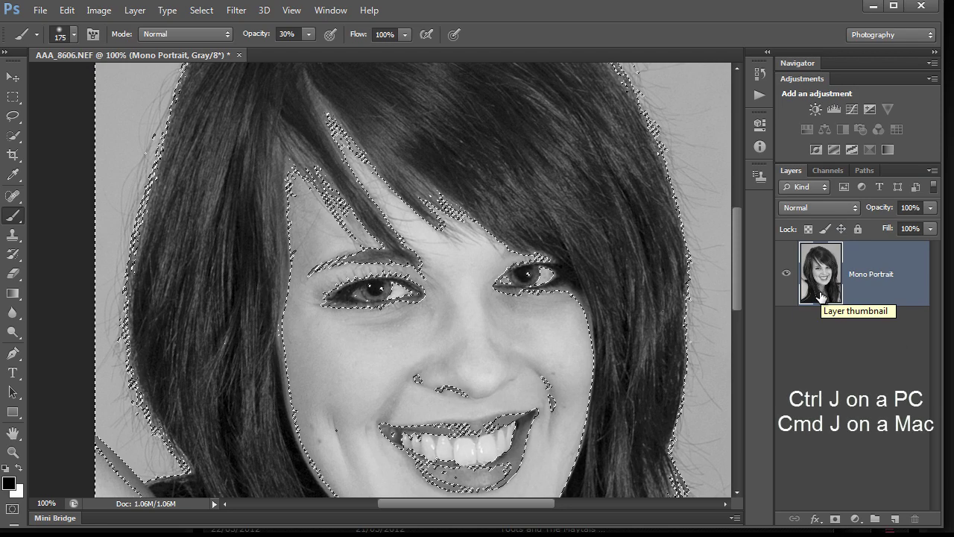
Copy the selected bright tones to a new Layer 1 and set it to Overlay blending
{"action": "key", "text": "ctrl+j"}
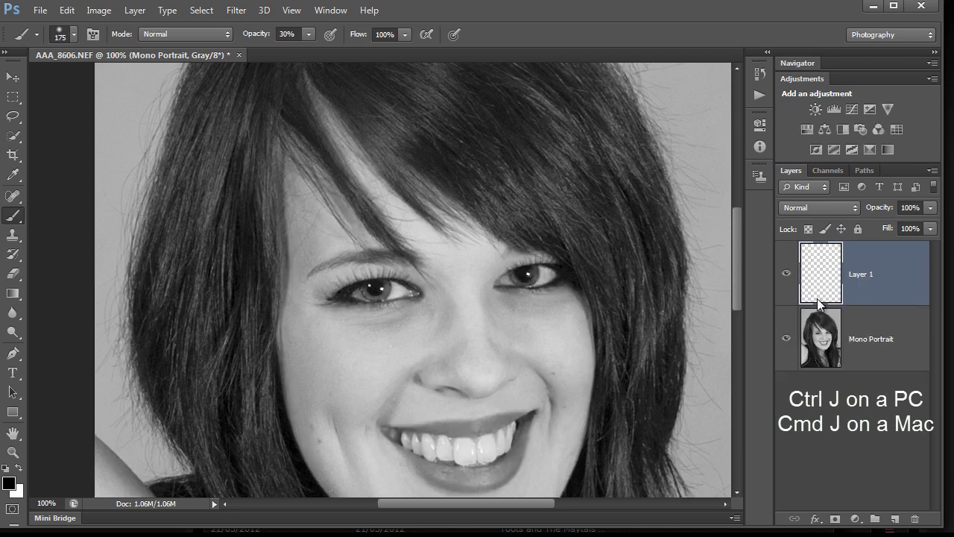
{"action": "left_click", "coordinate": [787, 339]}
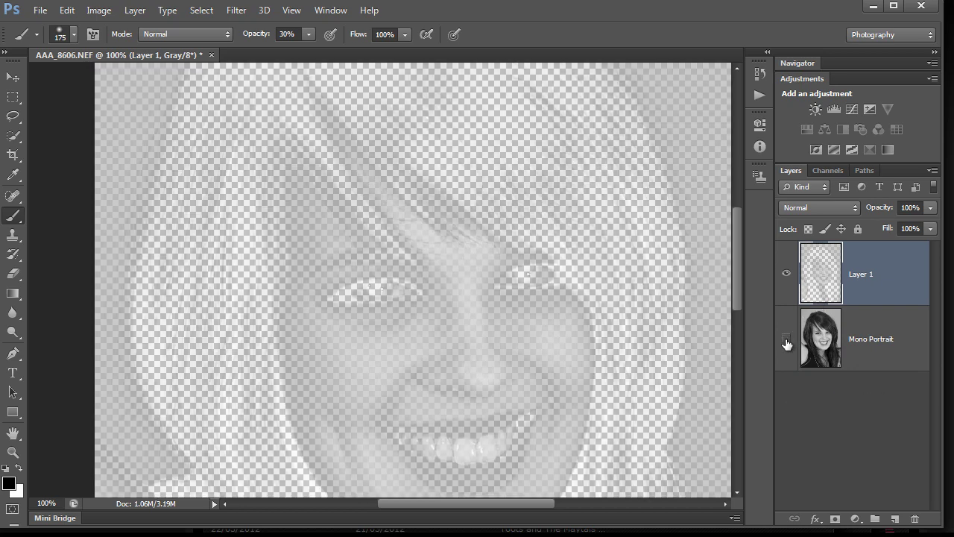
{"action": "left_click", "coordinate": [786, 339]}
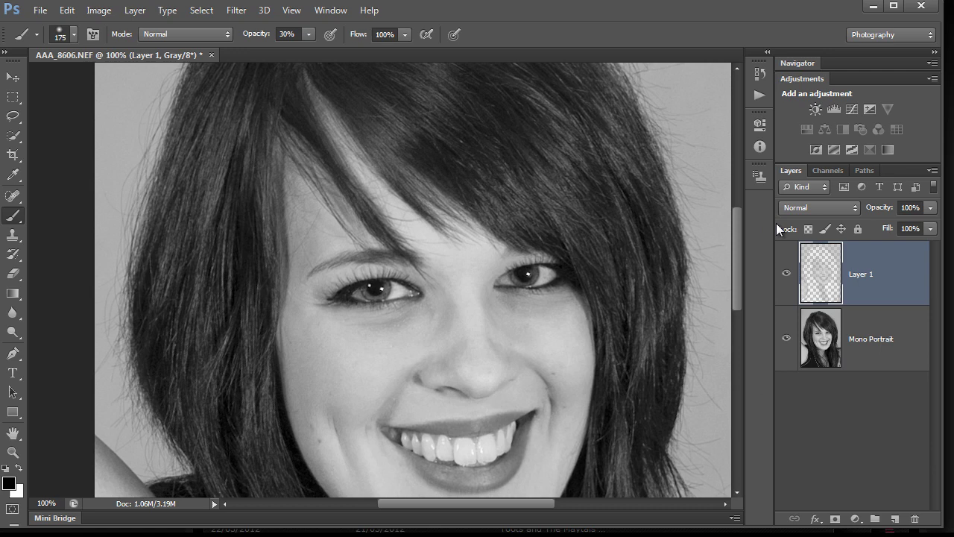
{"action": "left_click", "coordinate": [855, 210]}
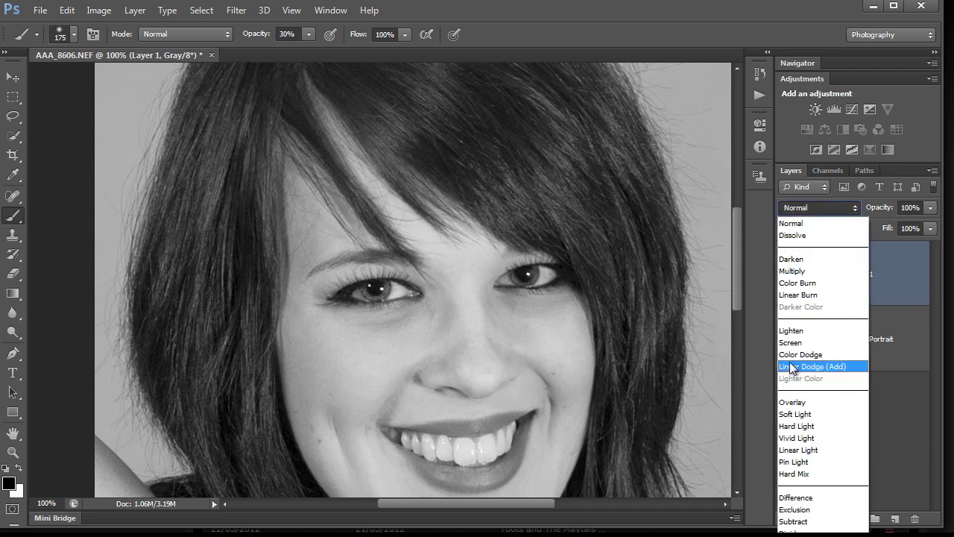
{"action": "left_click", "coordinate": [790, 402]}
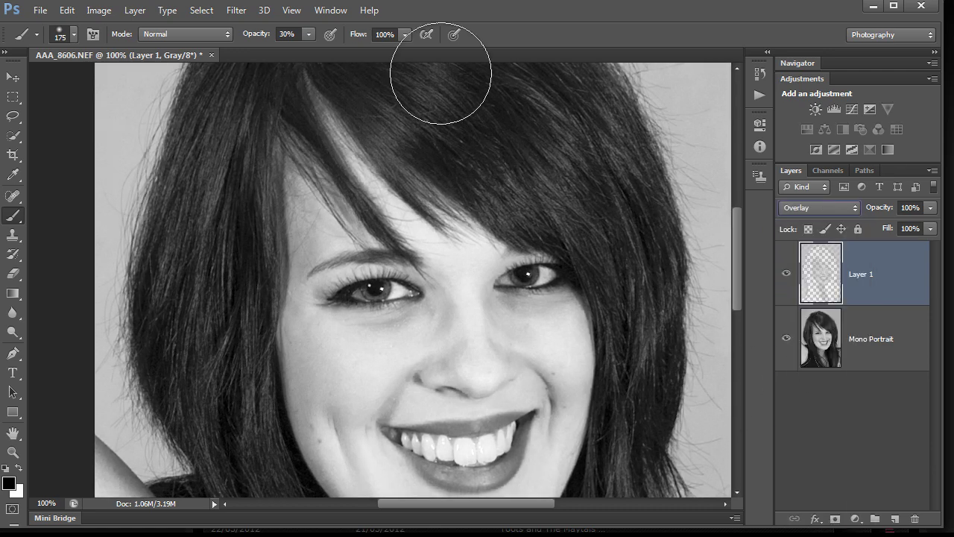
Apply a Gaussian Blur with a 7.2-pixel radius to Layer 1
{"action": "left_click", "coordinate": [236, 10]}
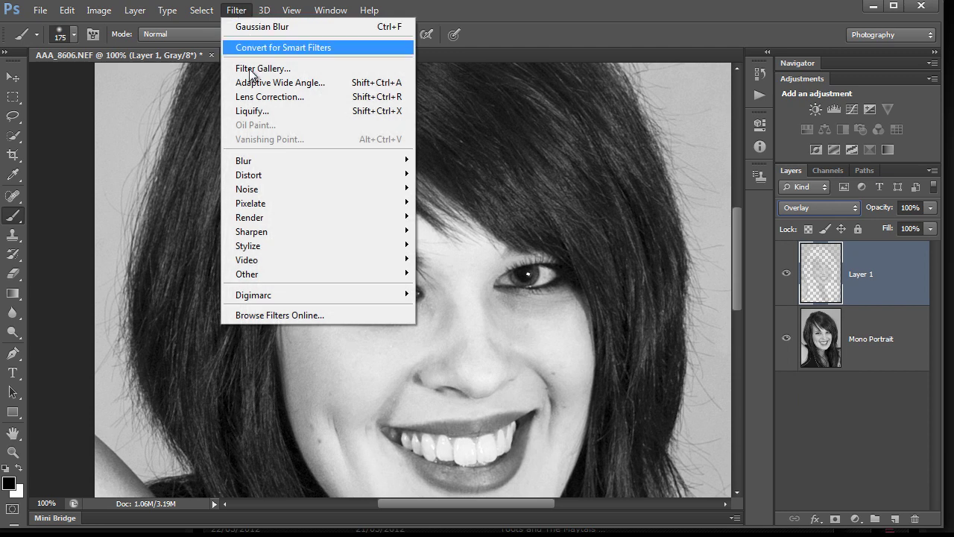
{"action": "mouse_move", "coordinate": [261, 161]}
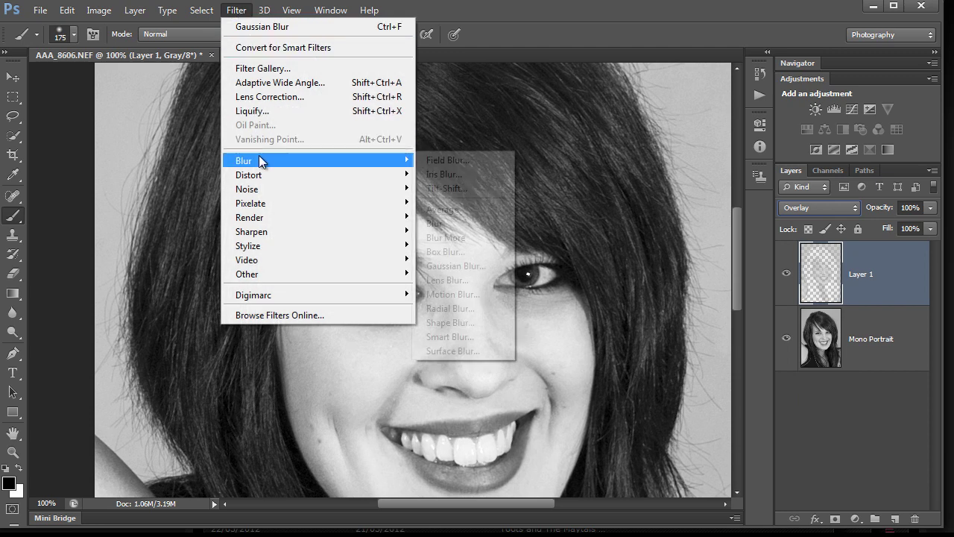
{"action": "left_click", "coordinate": [496, 266]}
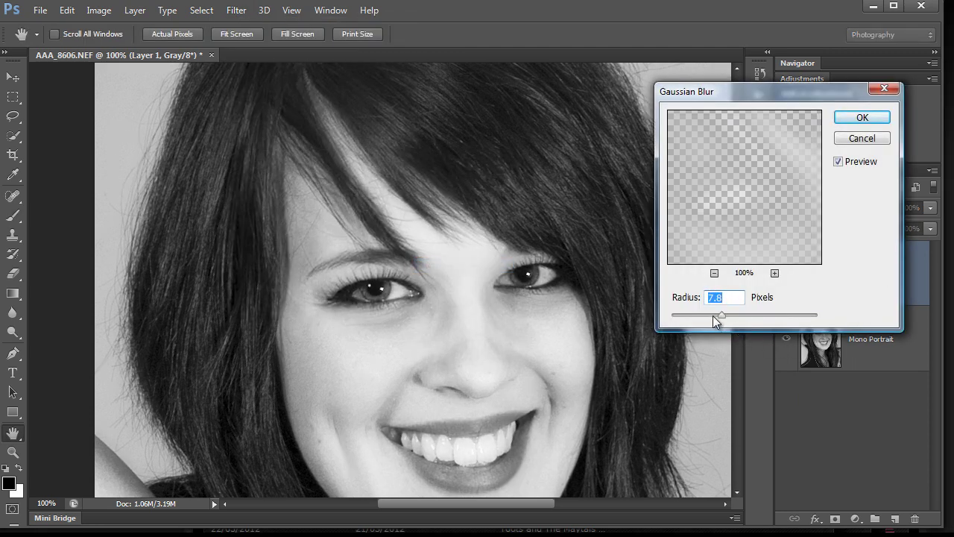
{"action": "left_click_drag", "start_coordinate": [720, 315], "coordinate": [775, 316]}
{"action": "left_click_drag", "start_coordinate": [714, 318], "coordinate": [701, 318]}
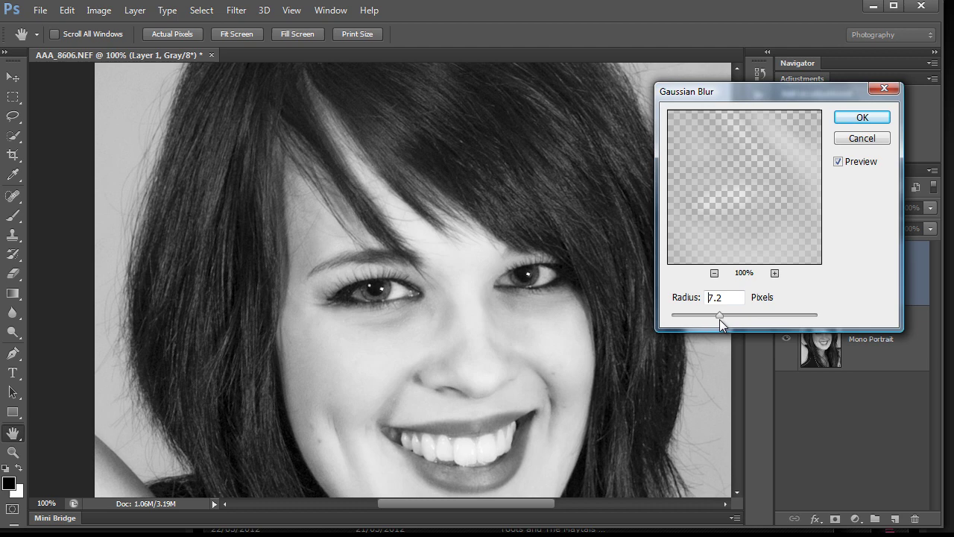
{"action": "left_click", "coordinate": [869, 118]}
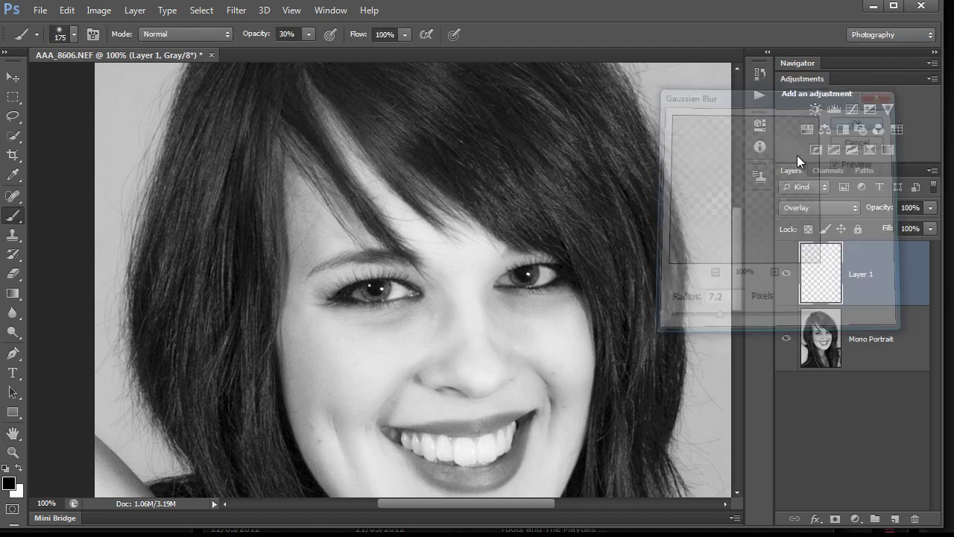
Hide Mono Portrait and switch Layer 1's blend mode to Normal
{"action": "left_click", "coordinate": [785, 277]}
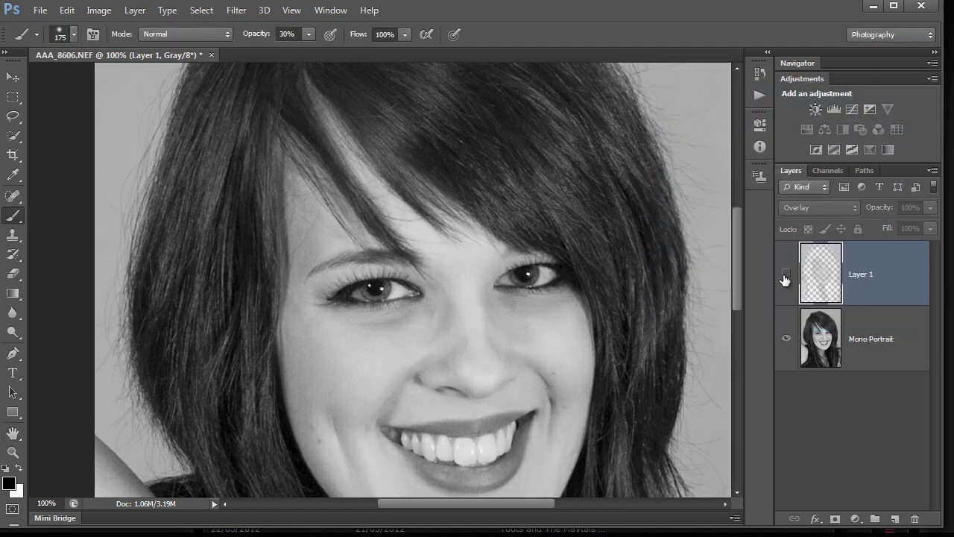
{"action": "left_click", "coordinate": [785, 276]}
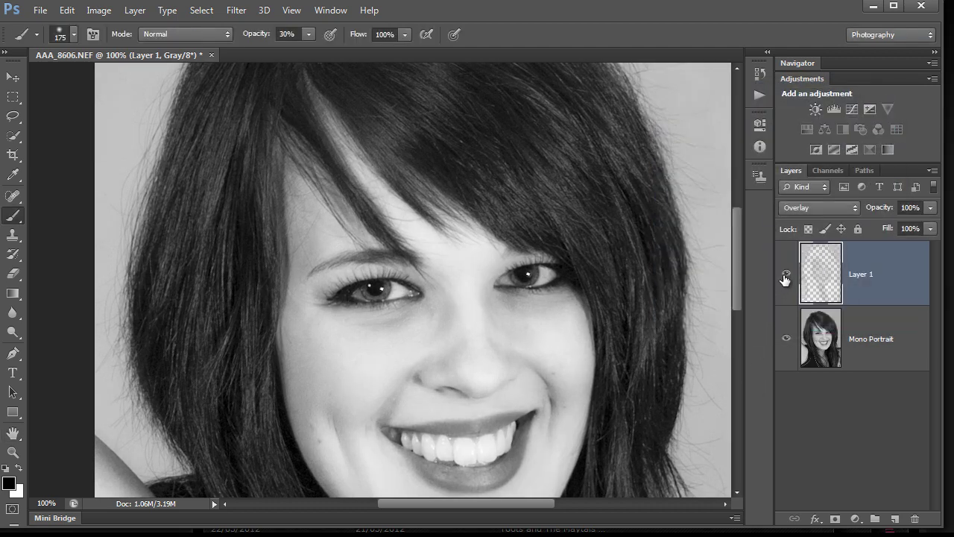
{"action": "left_click", "coordinate": [785, 339]}
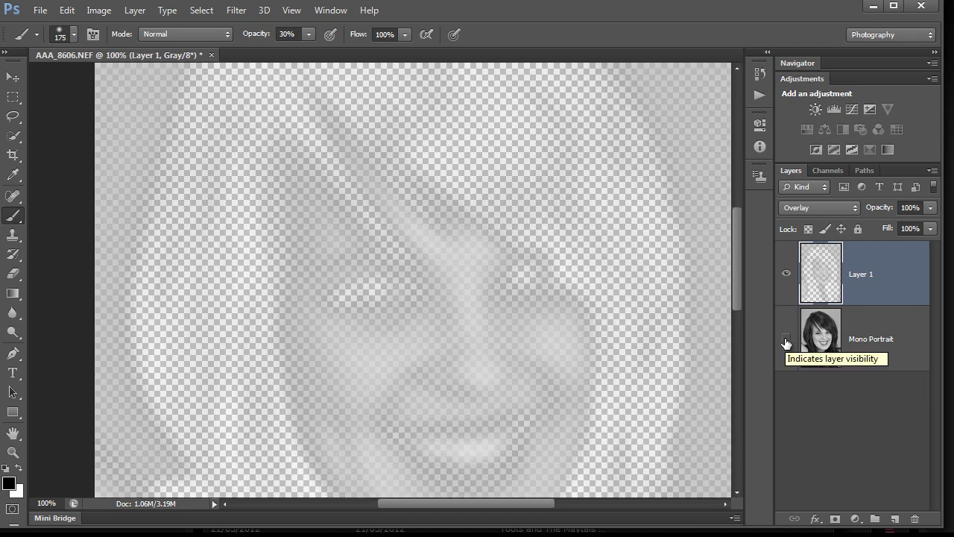
{"action": "left_click", "coordinate": [857, 208]}
{"action": "left_click", "coordinate": [825, 223]}
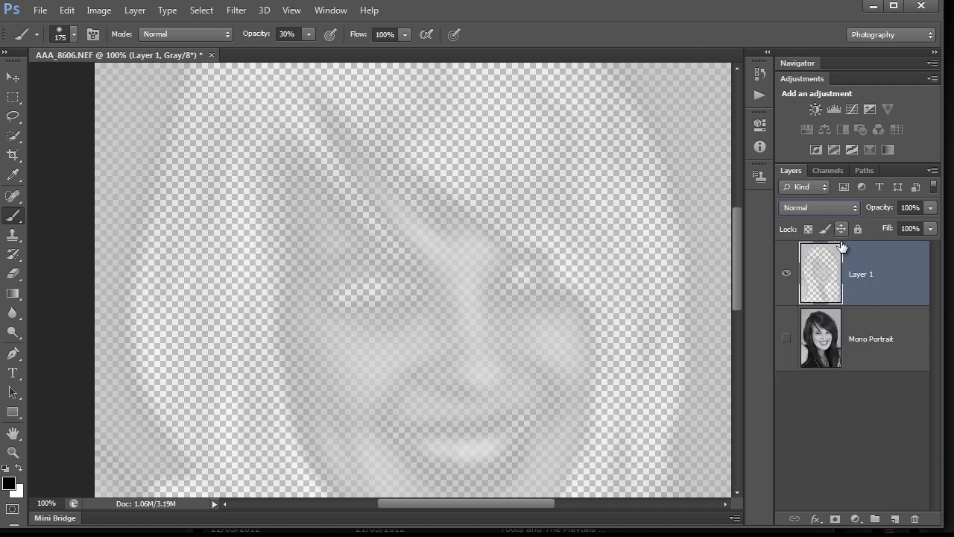
Preview the blur over a temporary black-filled Layer 2 above Mono Portrait, then delete Layer 2
{"action": "left_click", "coordinate": [889, 362]}
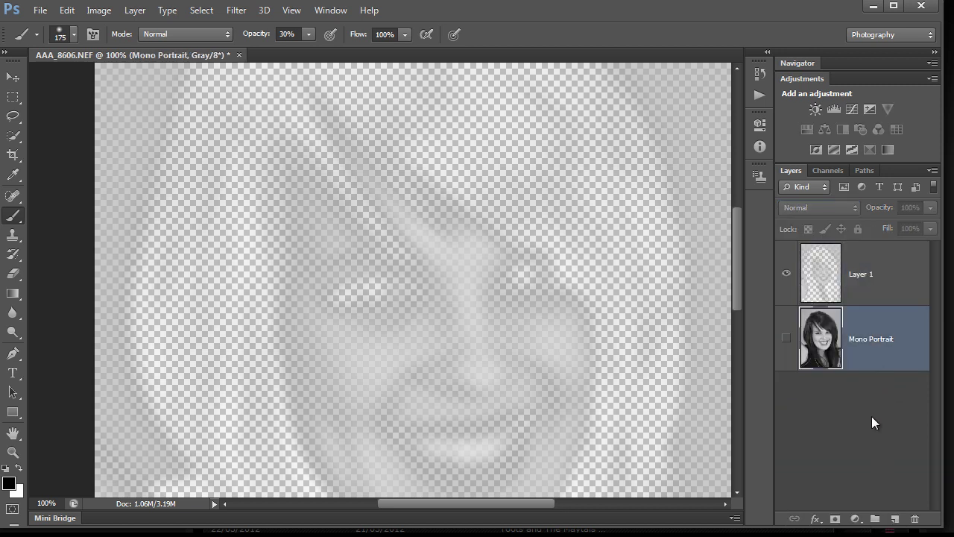
{"action": "left_click", "coordinate": [887, 517]}
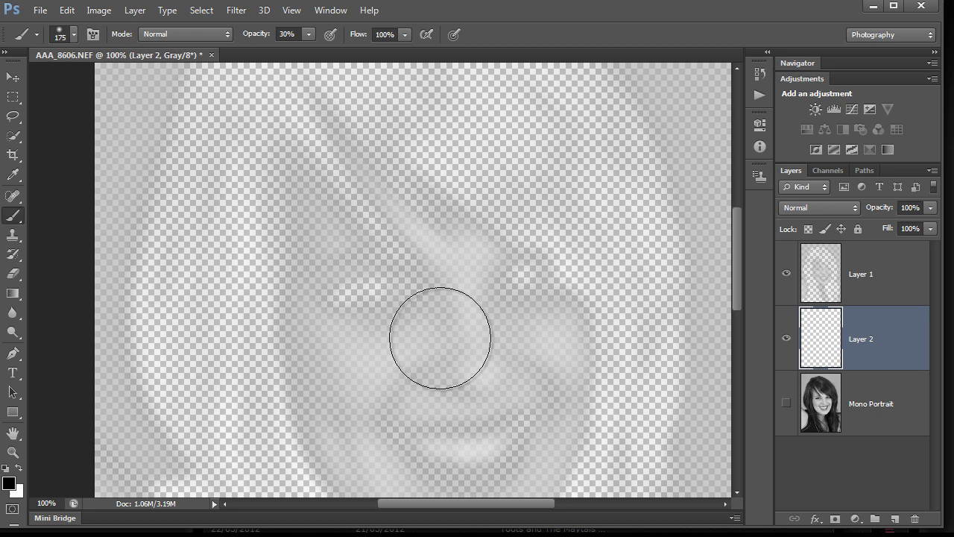
{"action": "key", "text": "alt+BackSpace"}
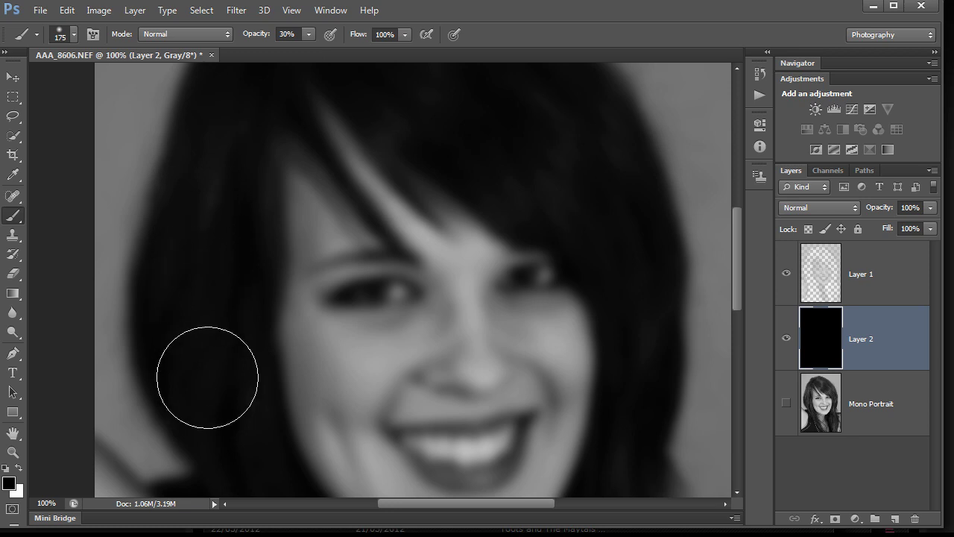
{"action": "left_click", "coordinate": [786, 340]}
{"action": "left_click", "coordinate": [786, 340]}
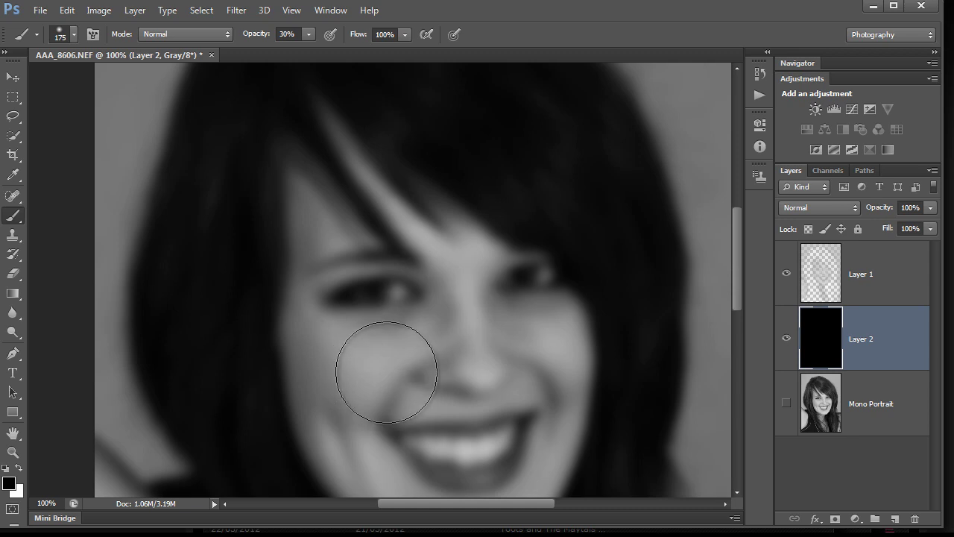
{"action": "left_click", "coordinate": [914, 519]}
{"action": "left_click", "coordinate": [510, 190]}
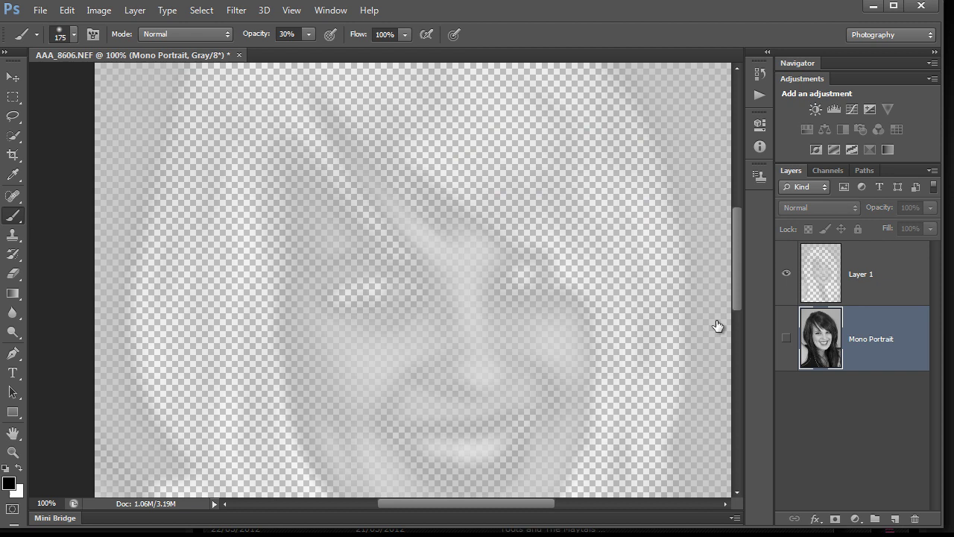
Show Mono Portrait, set Layer 1 to Overlay at 43% opacity, and add a white layer mask
{"action": "left_click", "coordinate": [787, 340]}
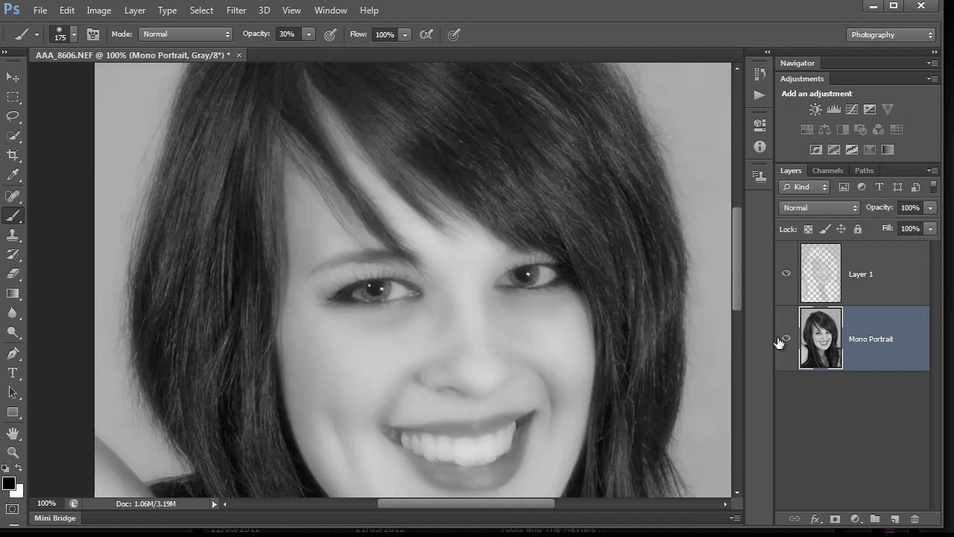
{"action": "left_click", "coordinate": [859, 266]}
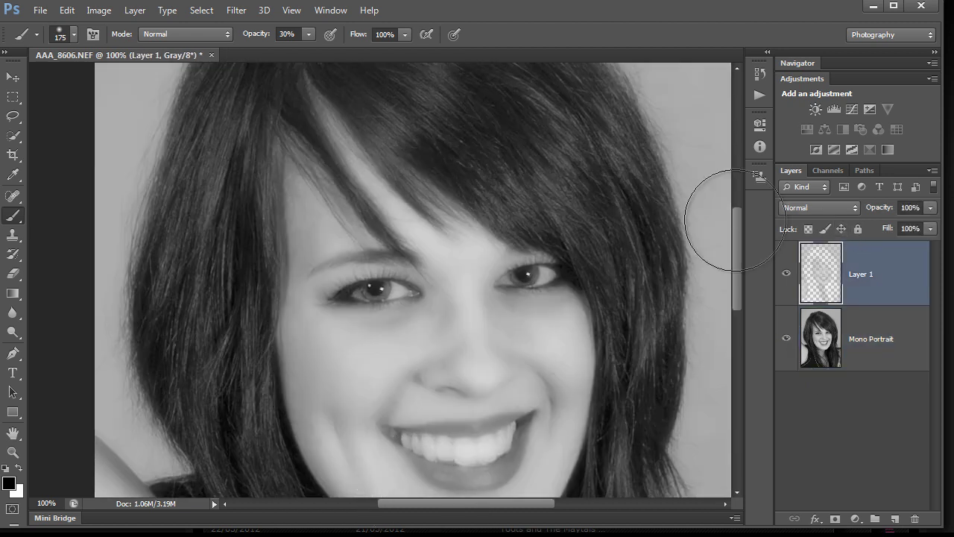
{"action": "left_click", "coordinate": [853, 207]}
{"action": "left_click", "coordinate": [811, 403]}
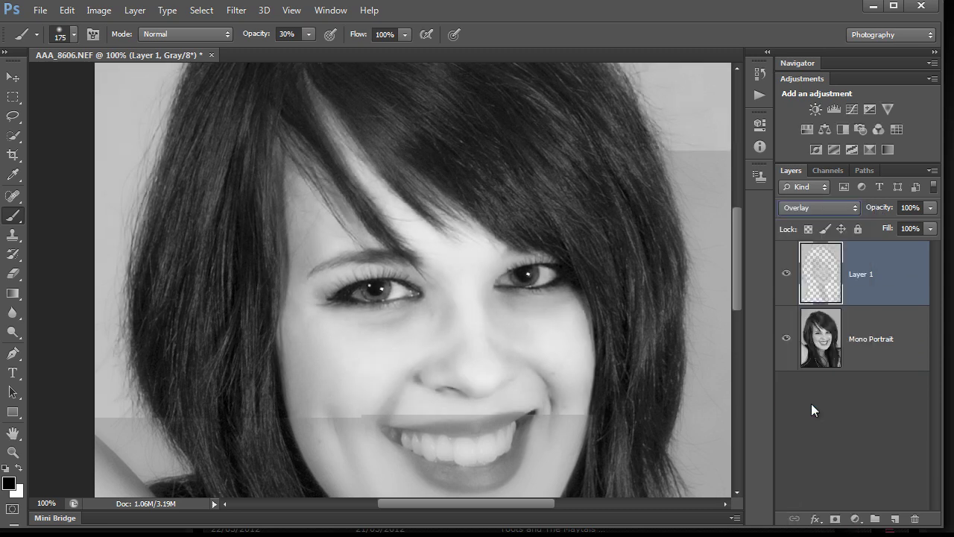
{"action": "left_click", "coordinate": [929, 208]}
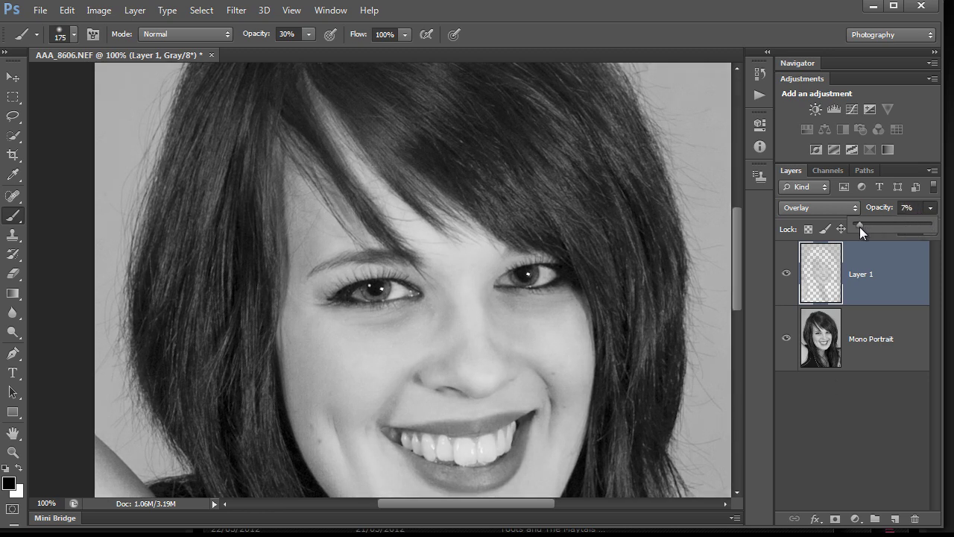
{"action": "left_click_drag", "start_coordinate": [860, 226], "coordinate": [887, 230]}
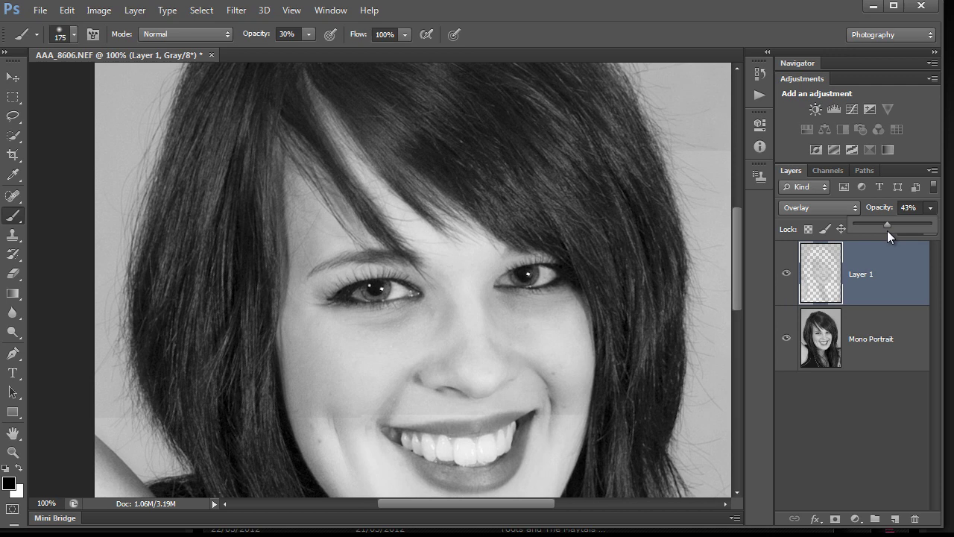
{"action": "left_click", "coordinate": [835, 519]}
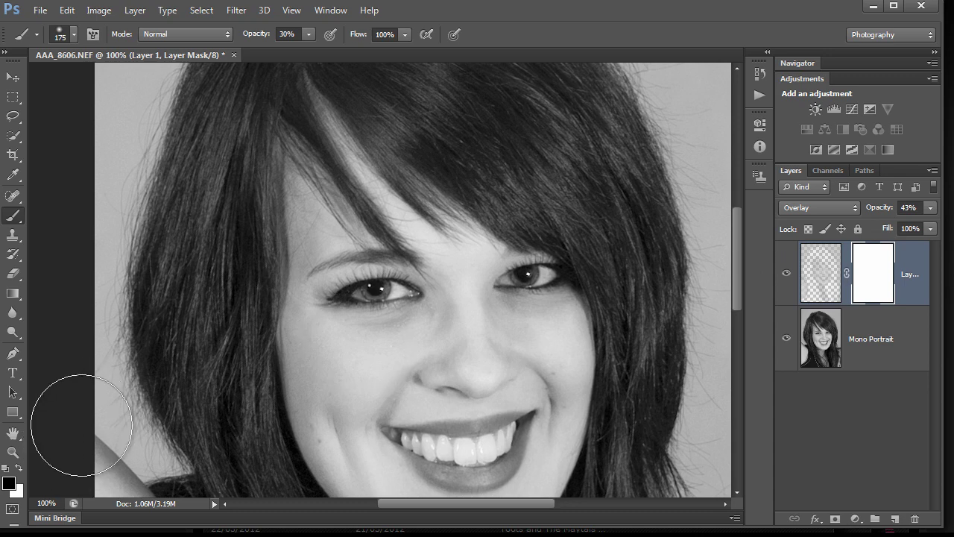
Paint black at 100% on Layer 1's mask over the left and right background and the left hair
{"action": "mouse_move", "coordinate": [147, 97]}
{"action": "left_mouse_down"}
{"action": "mouse_move", "coordinate": [117, 96]}
{"action": "mouse_move", "coordinate": [121, 149]}
{"action": "left_mouse_up"}
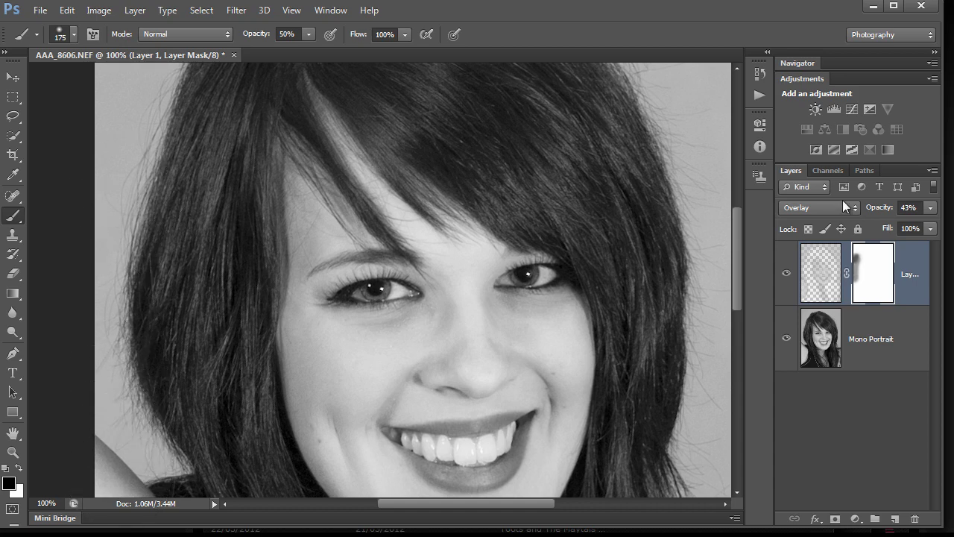
{"action": "mouse_move", "coordinate": [698, 121]}
{"action": "left_mouse_down"}
{"action": "mouse_move", "coordinate": [702, 166]}
{"action": "mouse_move", "coordinate": [705, 156]}
{"action": "left_mouse_up"}
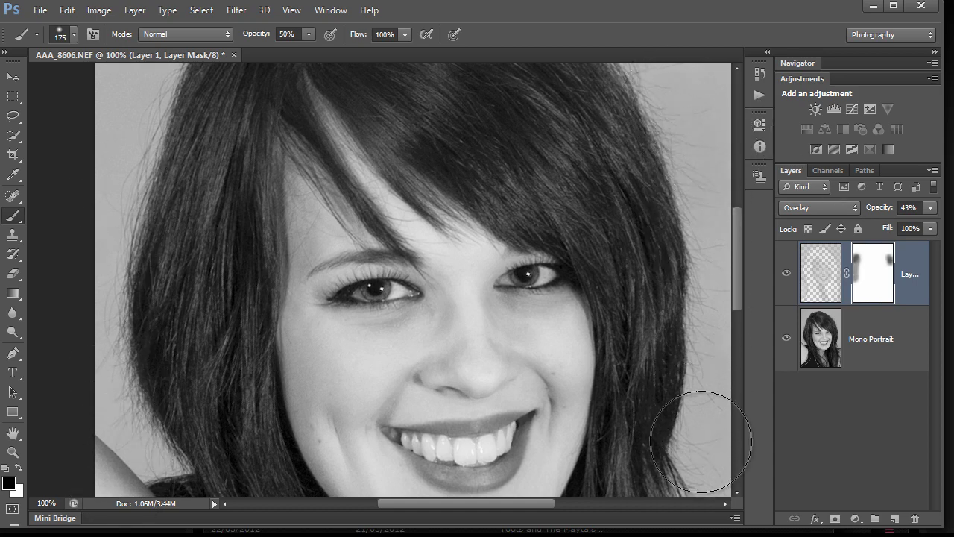
{"action": "left_click_drag", "start_coordinate": [699, 477], "coordinate": [701, 446]}
{"action": "key", "text": "0"}
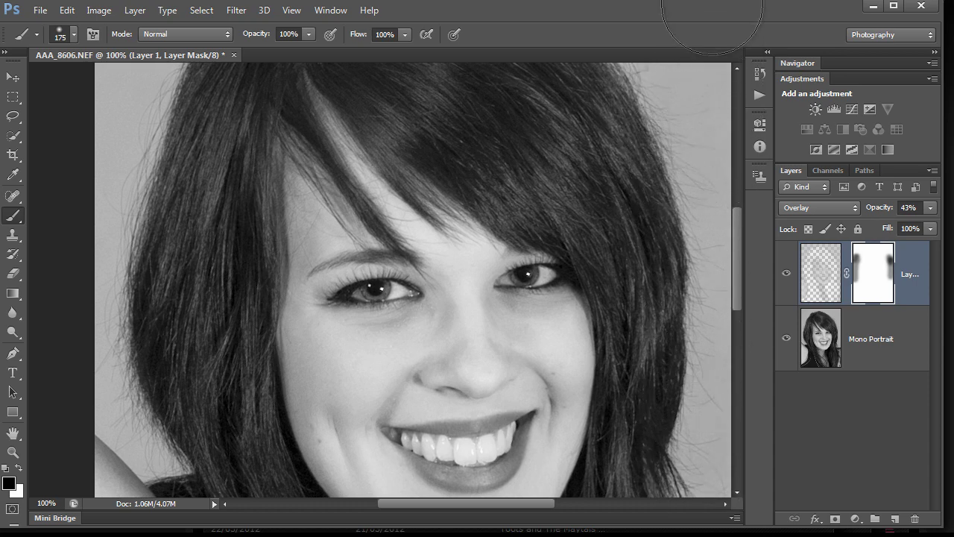
{"action": "left_click_drag", "start_coordinate": [708, 97], "coordinate": [700, 186]}
{"action": "mouse_move", "coordinate": [223, 110]}
{"action": "left_mouse_down"}
{"action": "mouse_move", "coordinate": [169, 80]}
{"action": "mouse_move", "coordinate": [105, 122]}
{"action": "mouse_move", "coordinate": [111, 104]}
{"action": "mouse_move", "coordinate": [130, 311]}
{"action": "mouse_move", "coordinate": [142, 333]}
{"action": "mouse_move", "coordinate": [157, 314]}
{"action": "mouse_move", "coordinate": [141, 332]}
{"action": "left_mouse_up"}
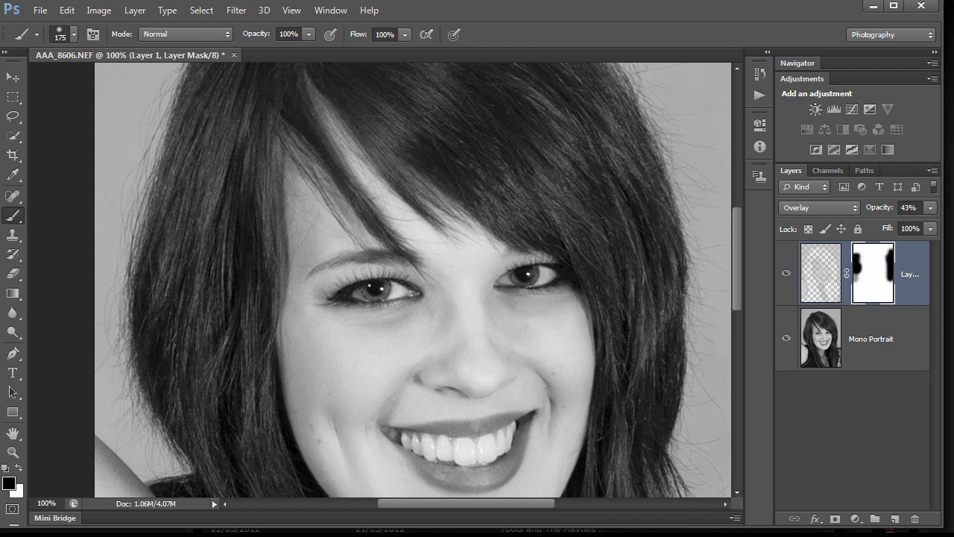
{"action": "left_click", "coordinate": [786, 274]}
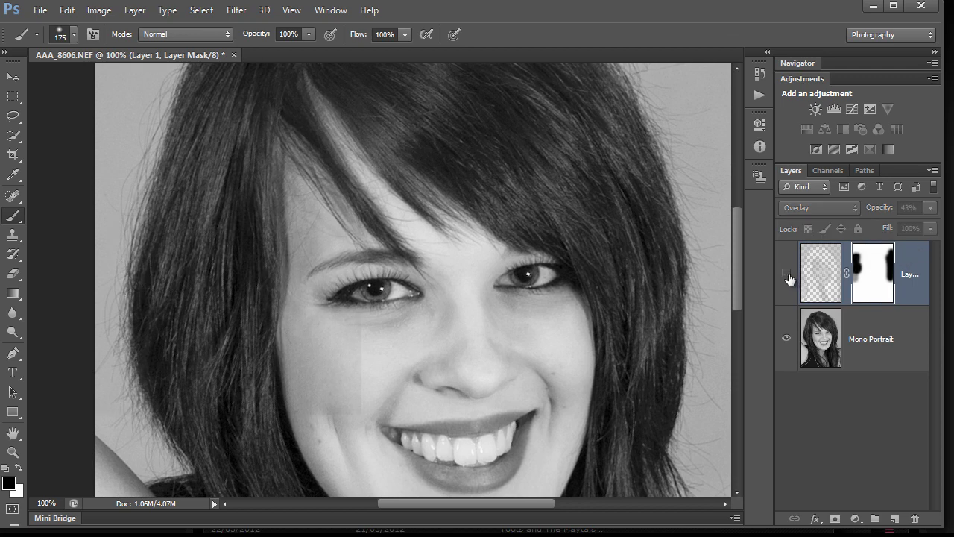
{"action": "left_click", "coordinate": [786, 275]}
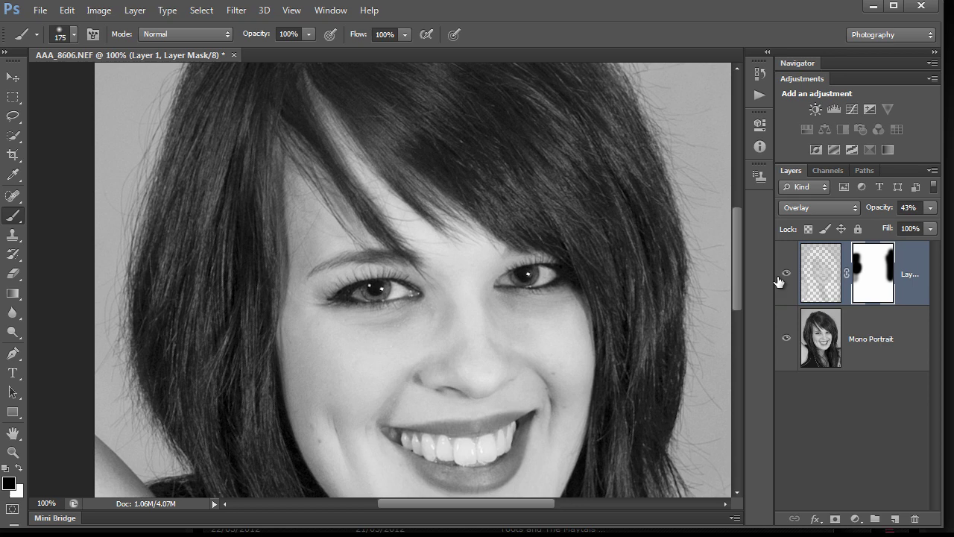
Duplicate the masked Layer 1 with Ctrl+J and set Layer 1 copy's opacity to 54%
{"action": "left_click", "coordinate": [821, 286]}
{"action": "key", "text": "ctrl+j"}
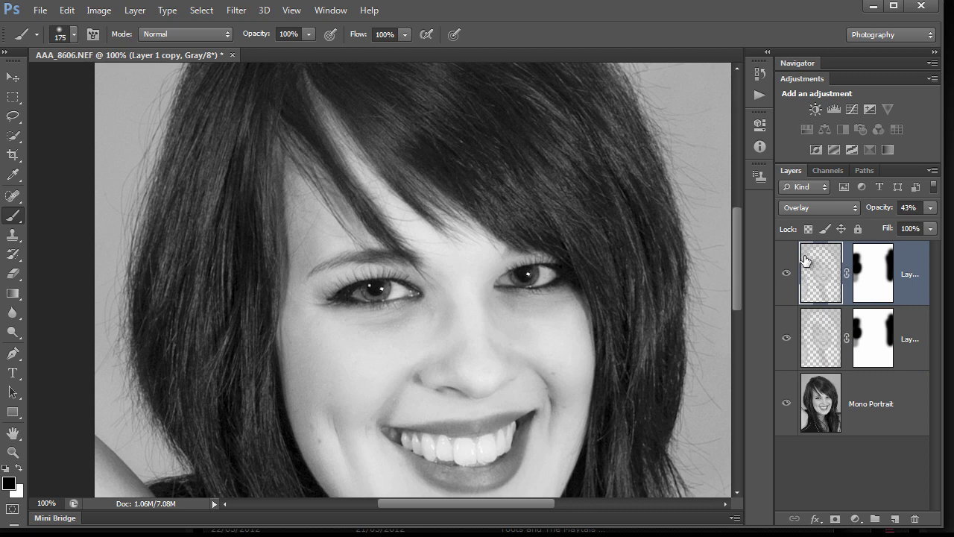
{"action": "left_click", "coordinate": [787, 274]}
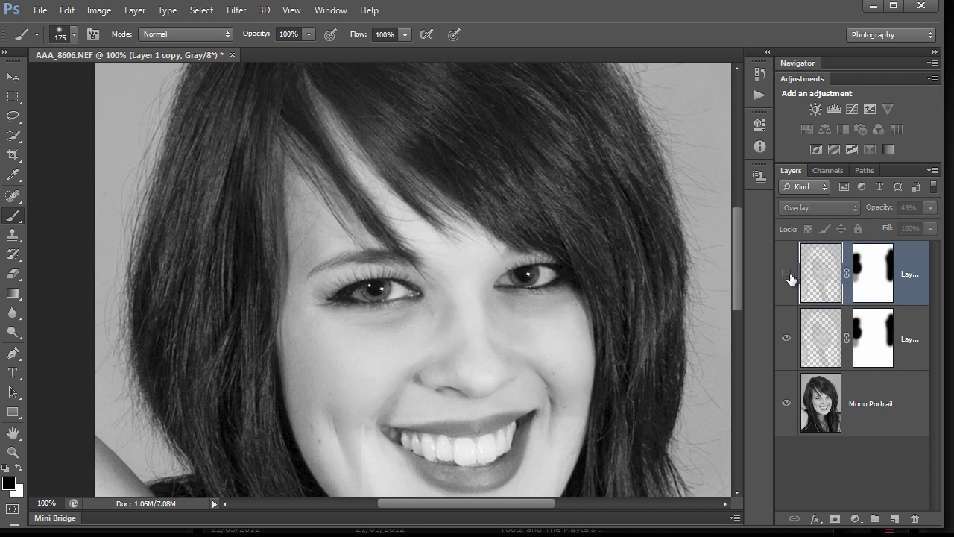
{"action": "left_click", "coordinate": [787, 274]}
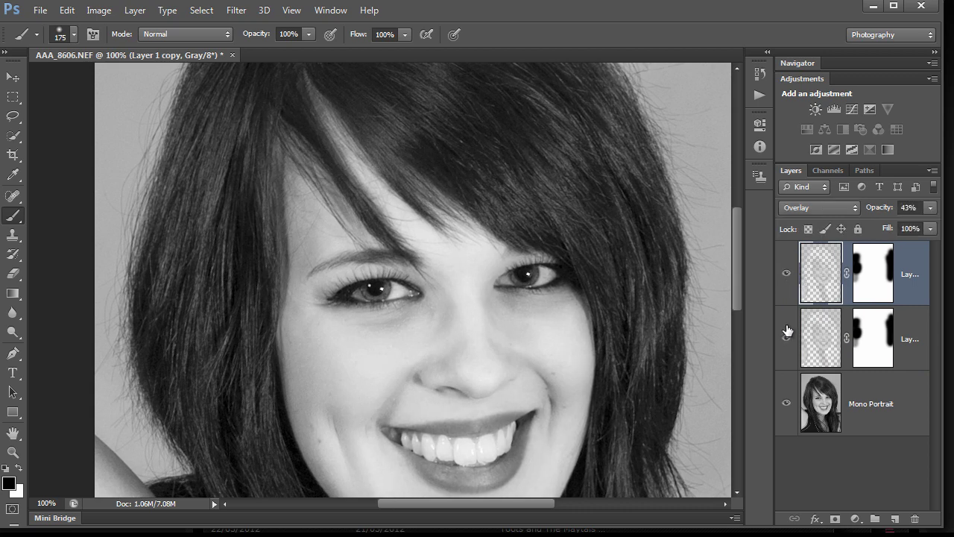
{"action": "left_click", "coordinate": [930, 208]}
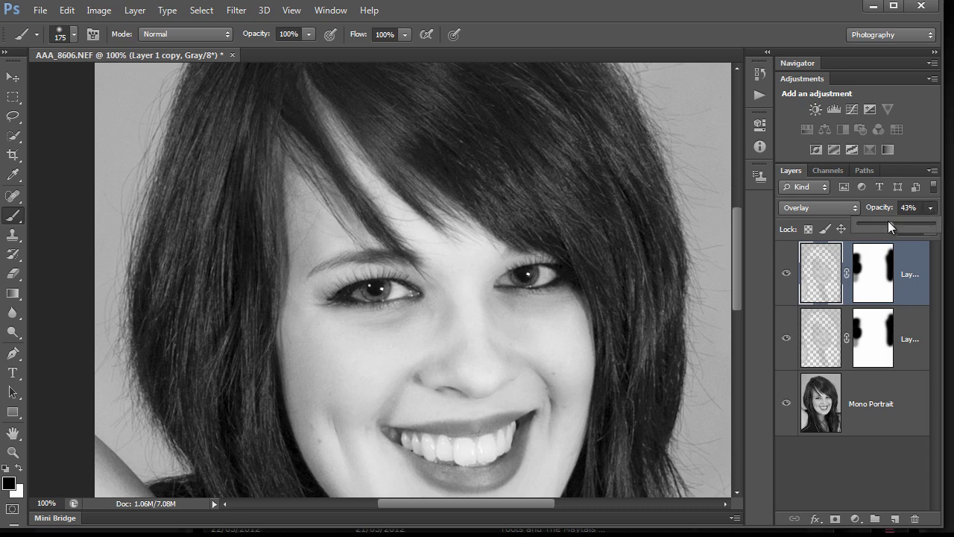
{"action": "left_click_drag", "start_coordinate": [938, 229], "coordinate": [899, 224]}
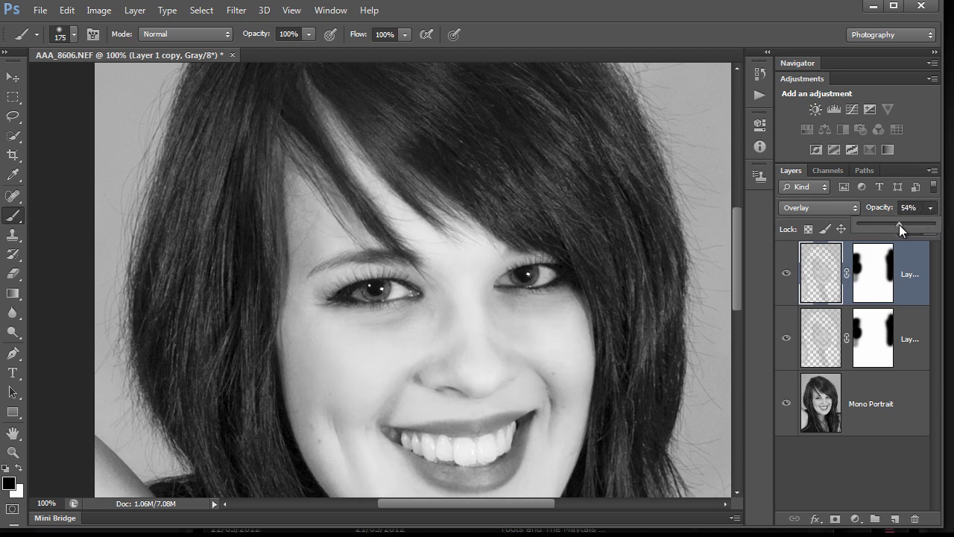